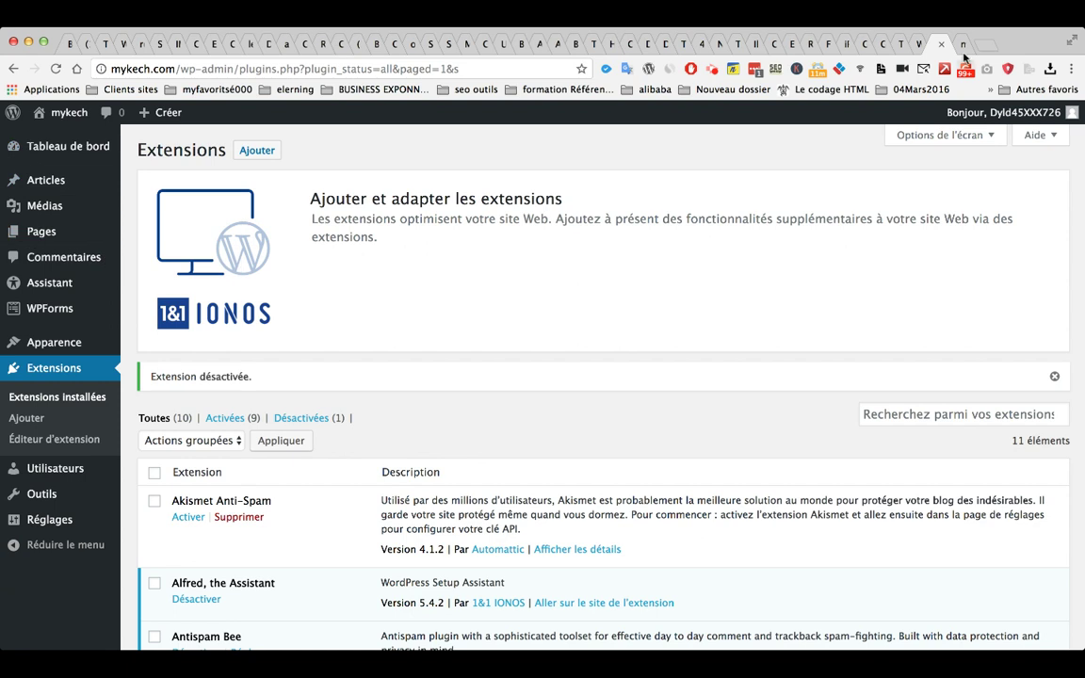
Open the list of installed themes to check which theme is active.
{"action": "mouse_move", "coordinate": [52, 342]}
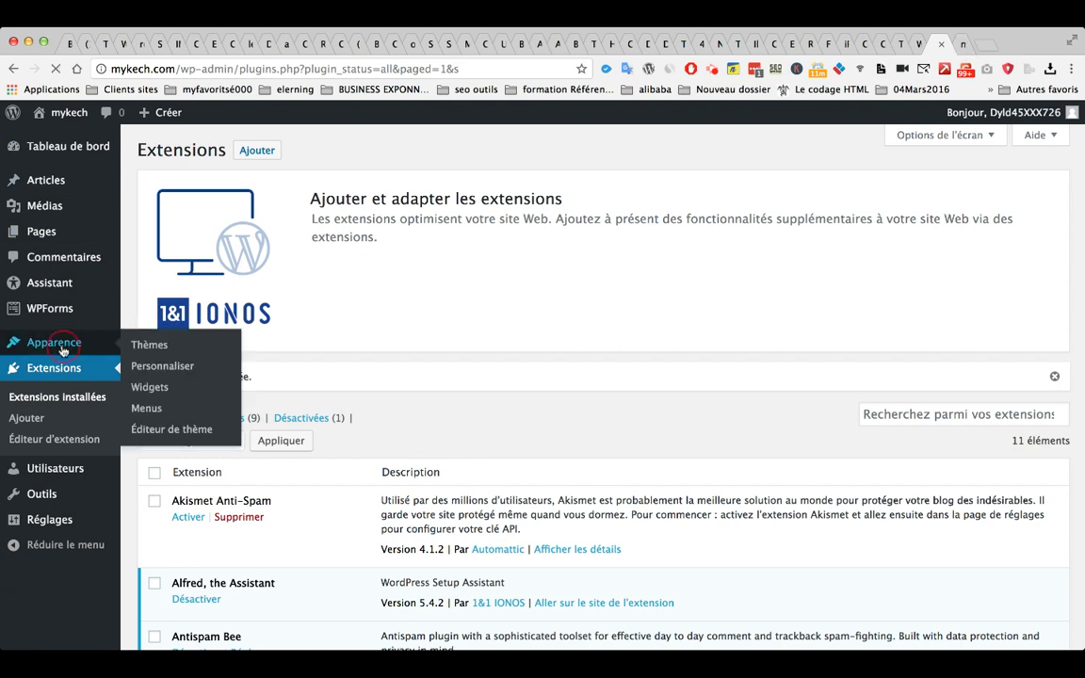
{"action": "left_click", "coordinate": [151, 348]}
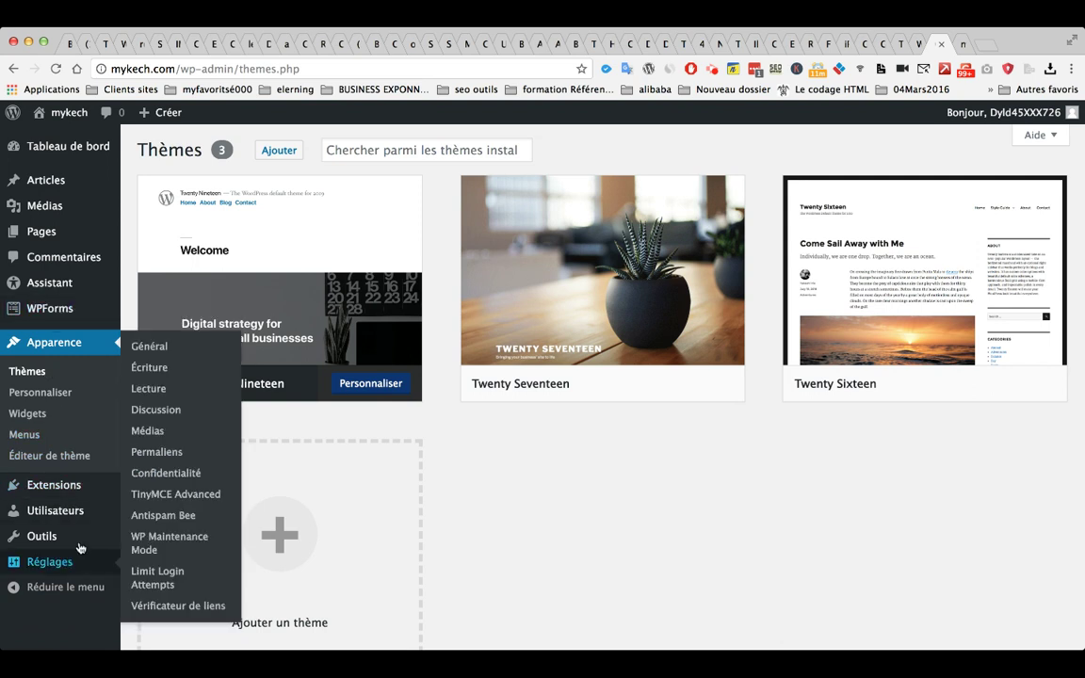
Search the plugins available for installation for "maintenance".
{"action": "mouse_move", "coordinate": [73, 489]}
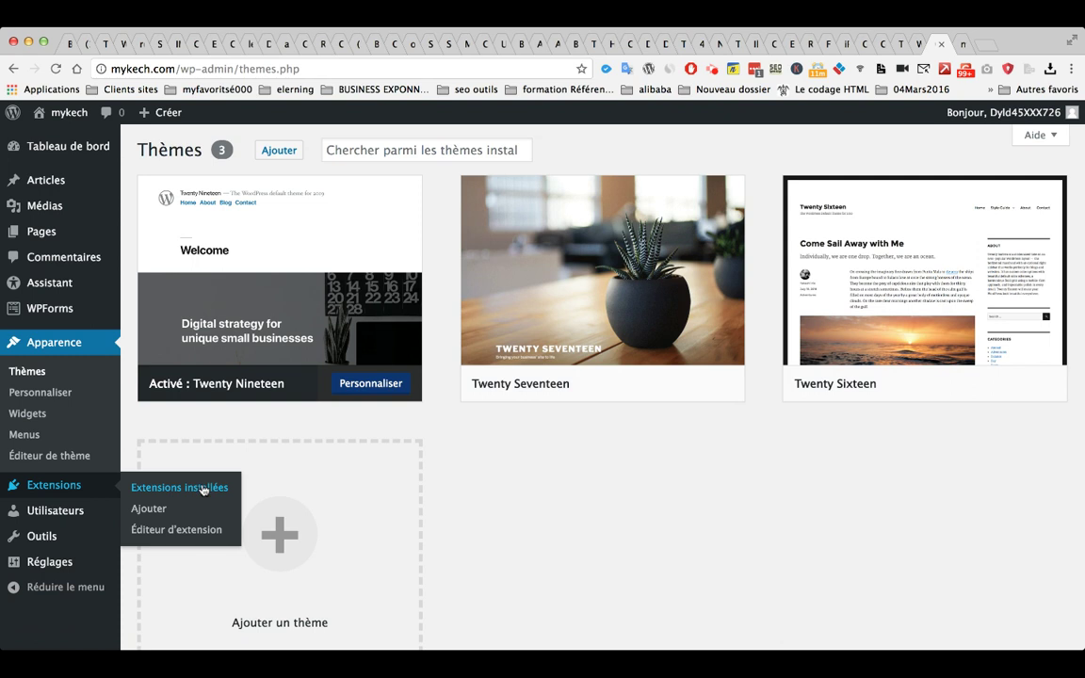
{"action": "left_click", "coordinate": [154, 514]}
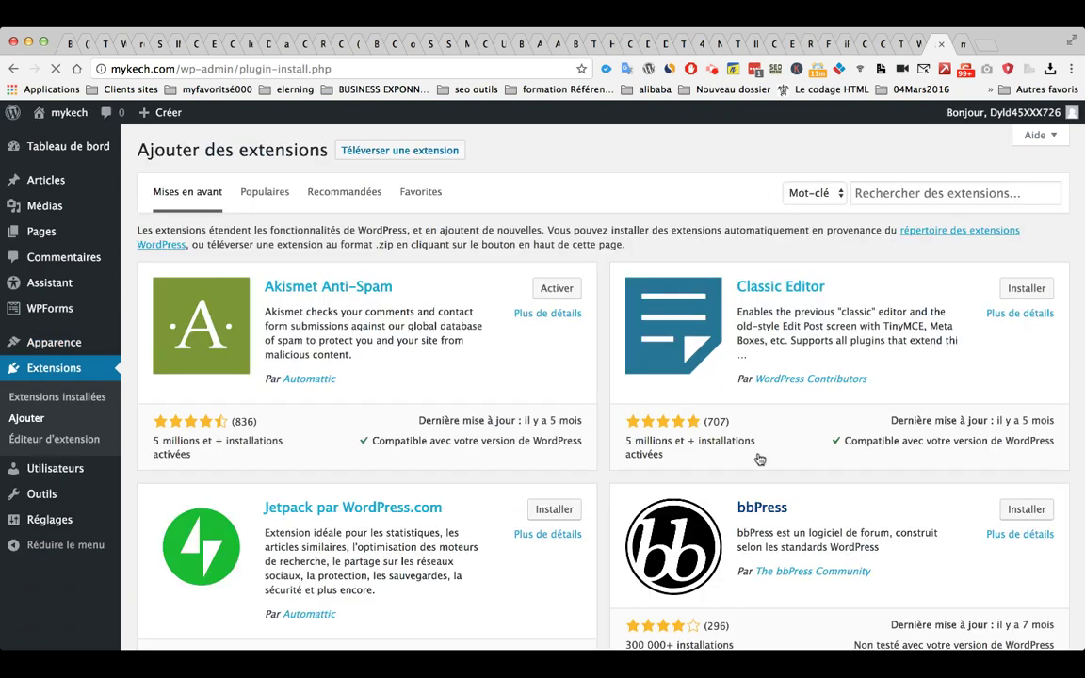
{"action": "left_click", "coordinate": [906, 192]}
{"action": "type", "text": "maintena"}
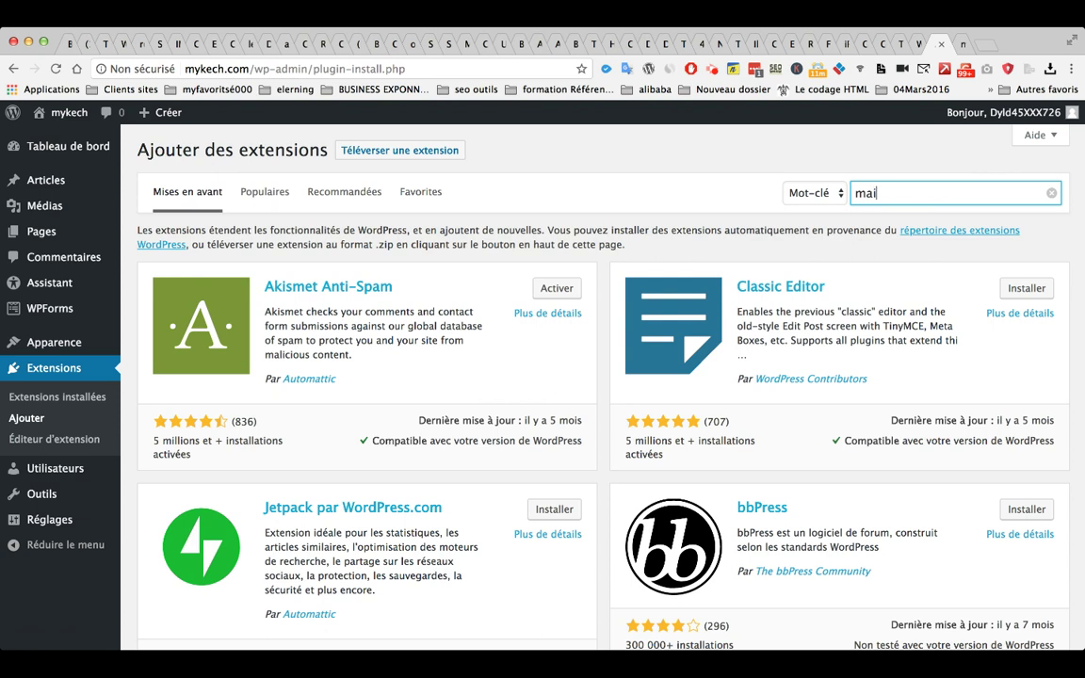
{"action": "type", "text": "nce"}
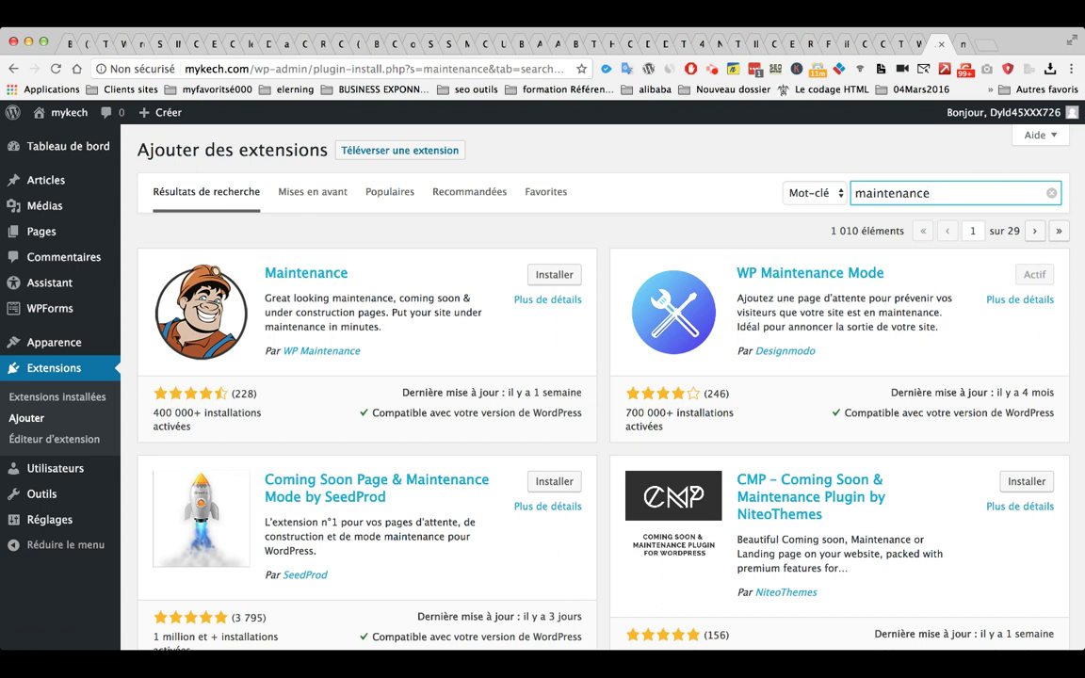
Examine the whole mykech.com home page as it is displayed on the site.
{"action": "left_click", "coordinate": [970, 44]}
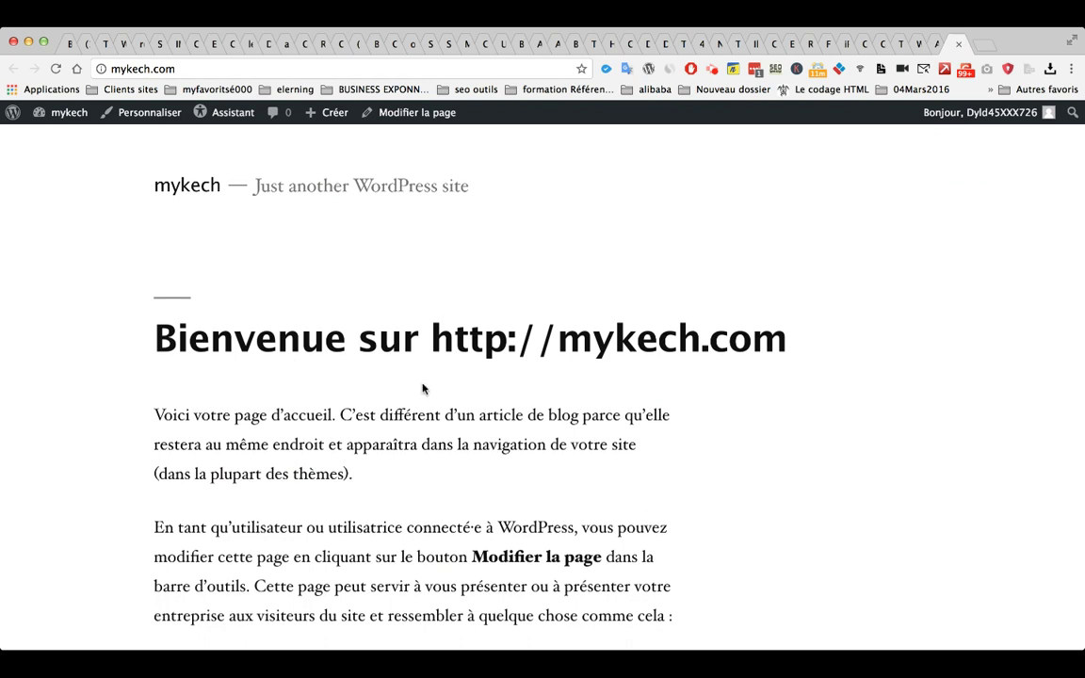
{"action": "scroll", "coordinate": [422, 387], "scroll_direction": "down", "scroll_amount": 7}
{"action": "scroll", "coordinate": [422, 387], "scroll_direction": "up", "scroll_amount": 4}
{"action": "scroll", "coordinate": [422, 387], "scroll_direction": "down", "scroll_amount": 3}
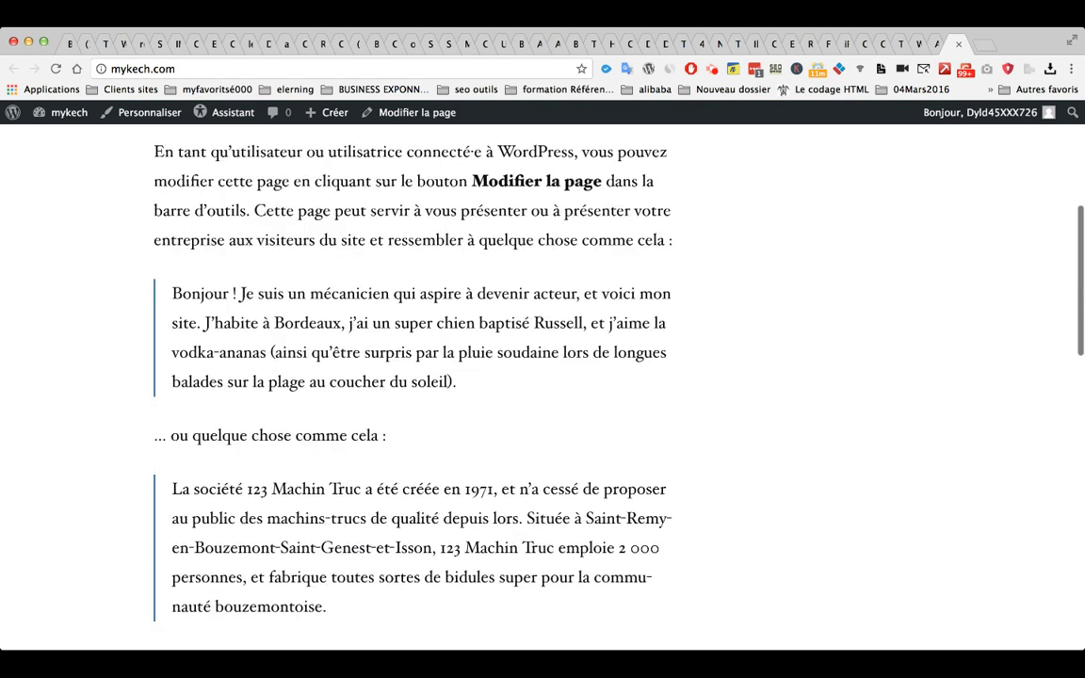
{"action": "scroll", "coordinate": [422, 387], "scroll_direction": "up", "scroll_amount": 6}
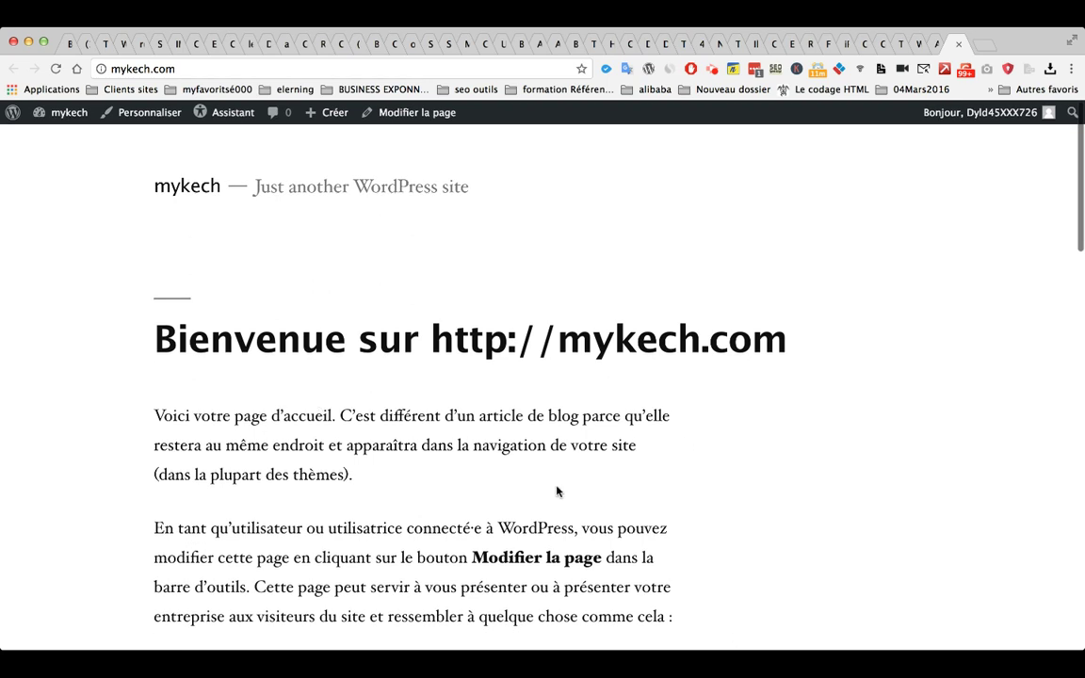
{"action": "scroll", "coordinate": [500, 436], "scroll_direction": "down", "scroll_amount": 10}
{"action": "scroll", "coordinate": [1068, 281], "scroll_direction": "up", "scroll_amount": 10}
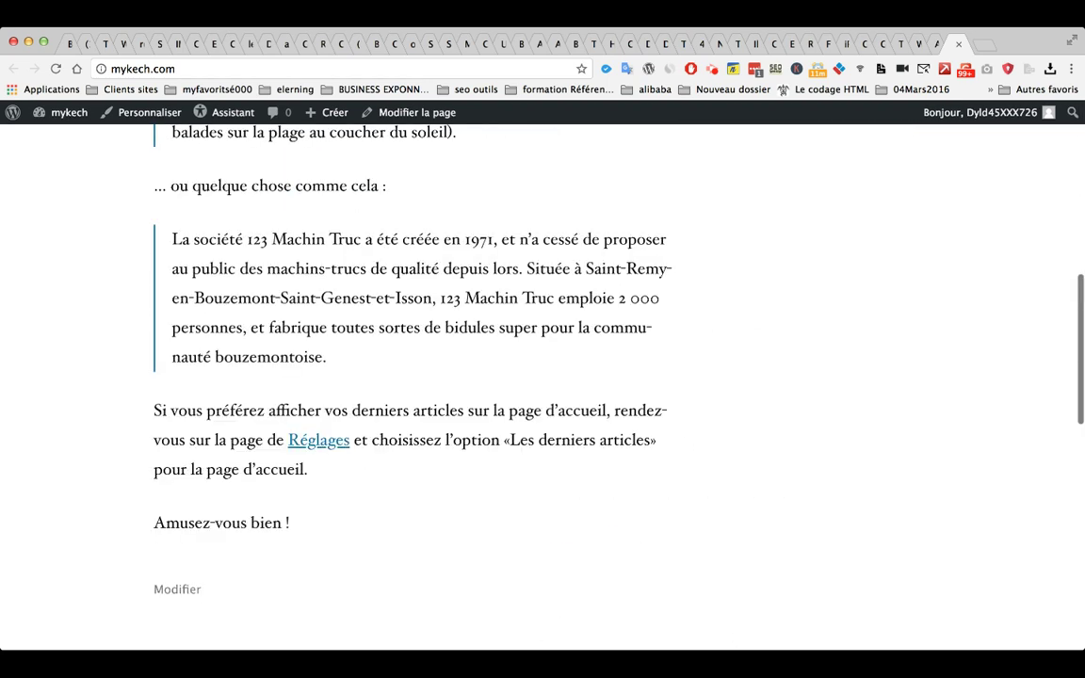
Install and activate the Maintenance plugin by WP Maintenance and open its settings.
{"action": "left_click", "coordinate": [934, 47]}
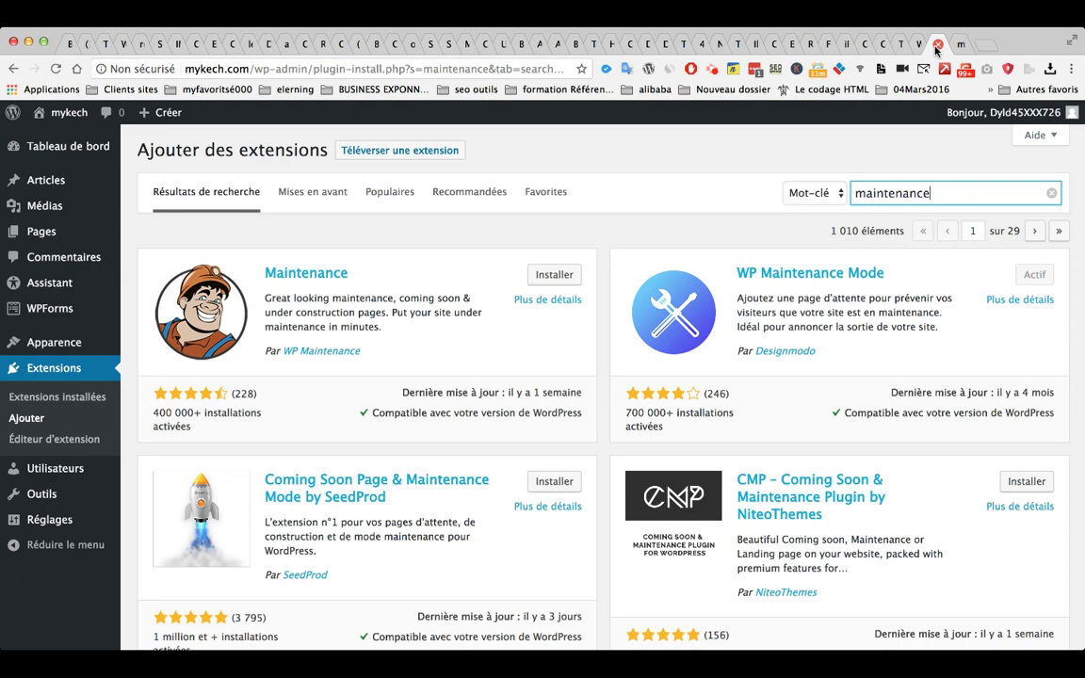
{"action": "left_click", "coordinate": [543, 273]}
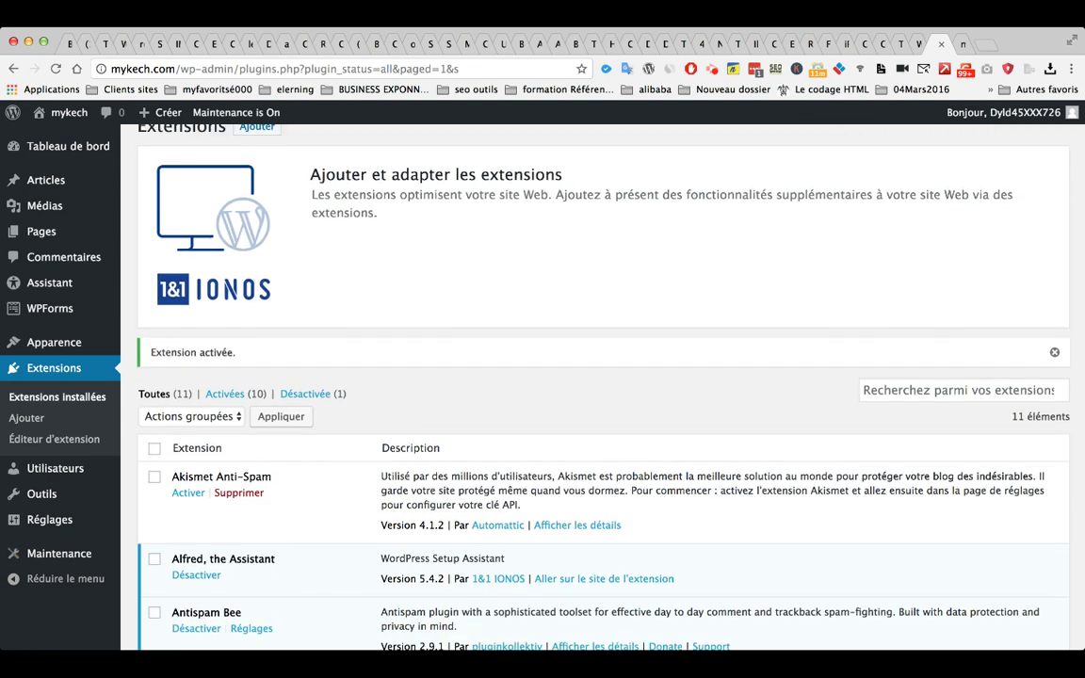
{"action": "scroll", "coordinate": [804, 421], "scroll_direction": "down", "scroll_amount": 10}
{"action": "scroll", "coordinate": [804, 421], "scroll_direction": "up", "scroll_amount": 6}
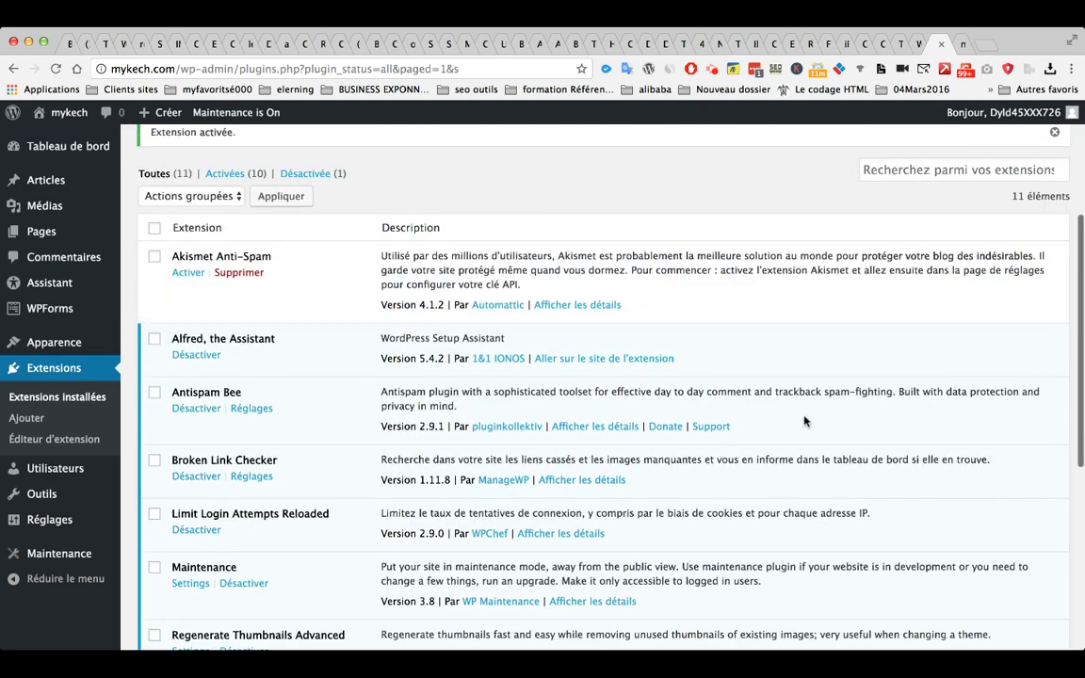
{"action": "scroll", "coordinate": [804, 421], "scroll_direction": "down", "scroll_amount": 3}
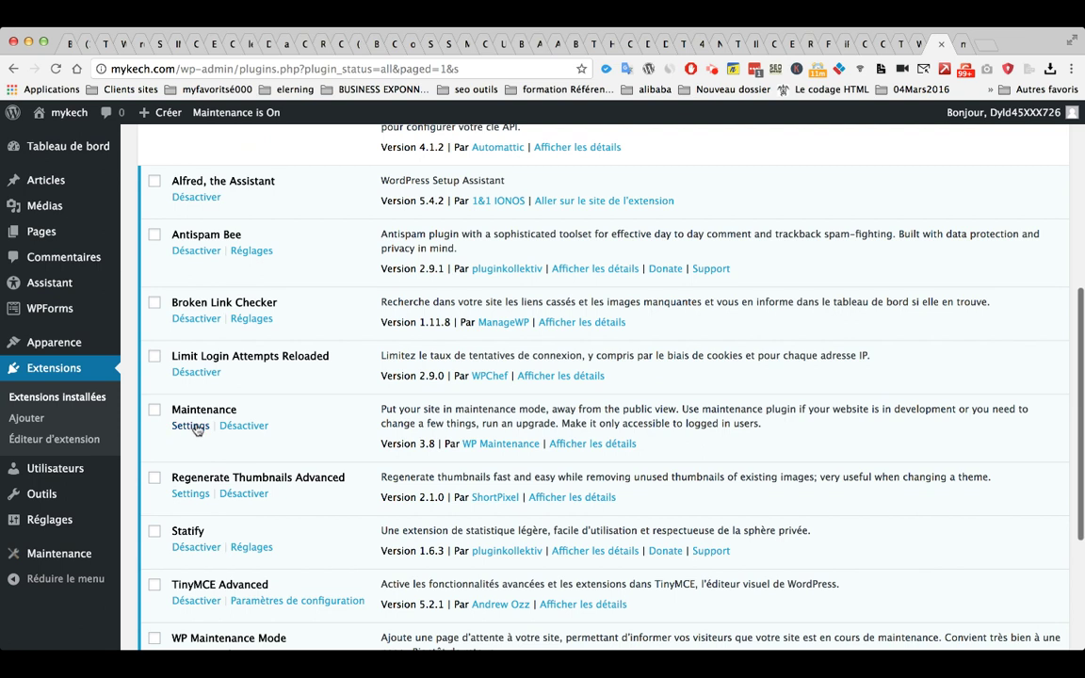
{"action": "left_click", "coordinate": [191, 424]}
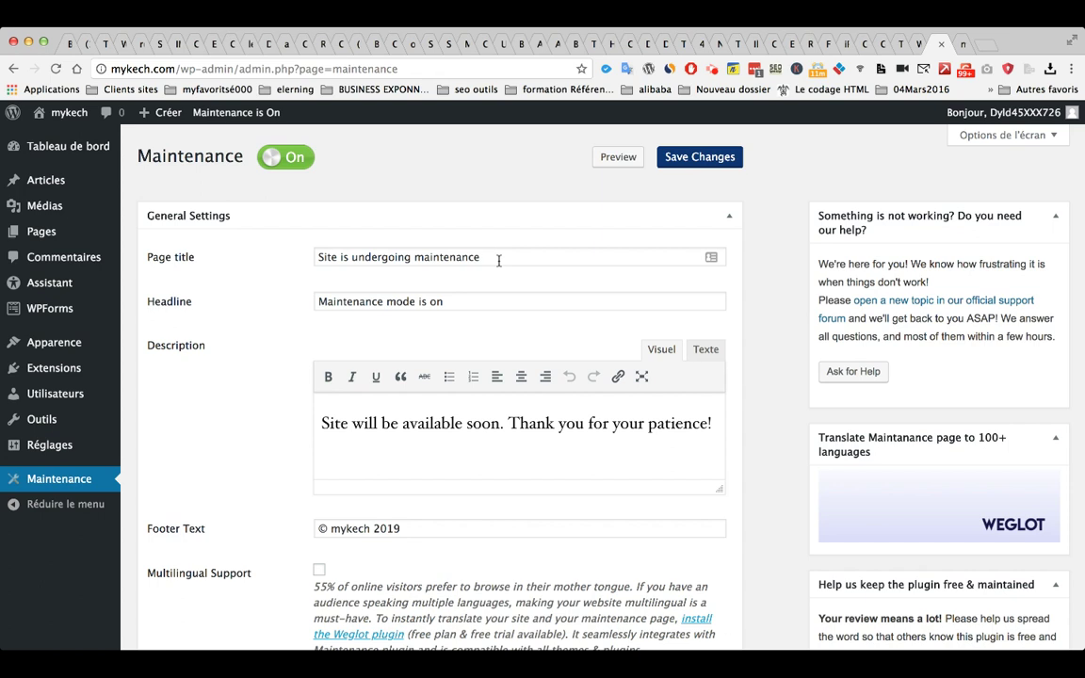
Replace the maintenance page title with "Site internet en construction".
{"action": "left_click_drag", "start_coordinate": [499, 261], "coordinate": [287, 260]}
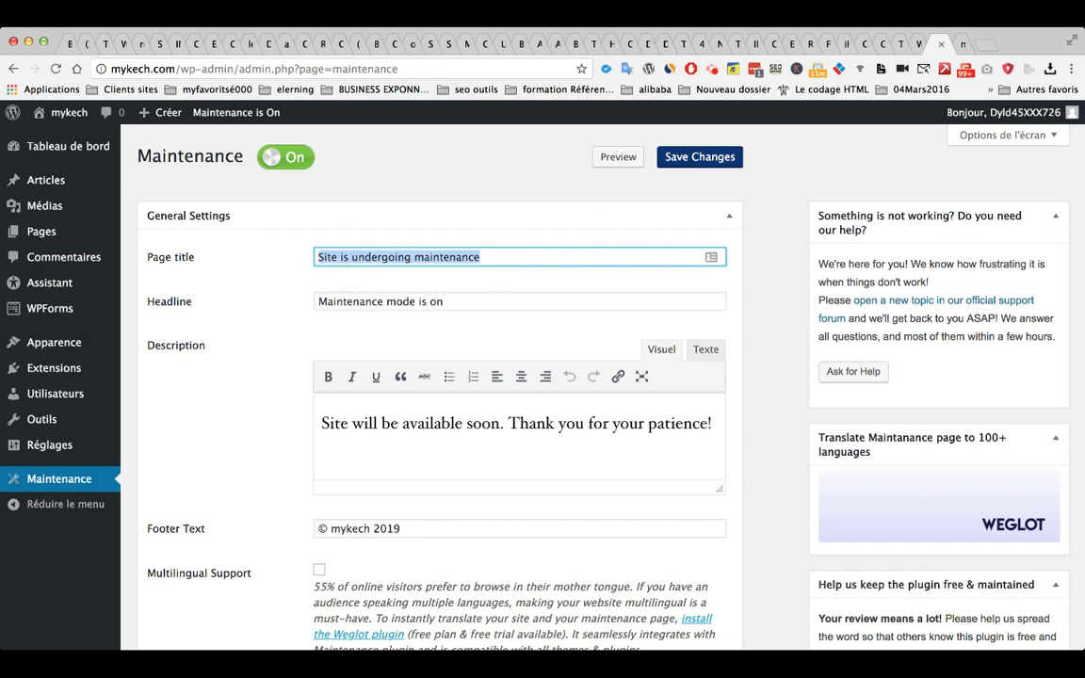
{"action": "type", "text": "SIte"}
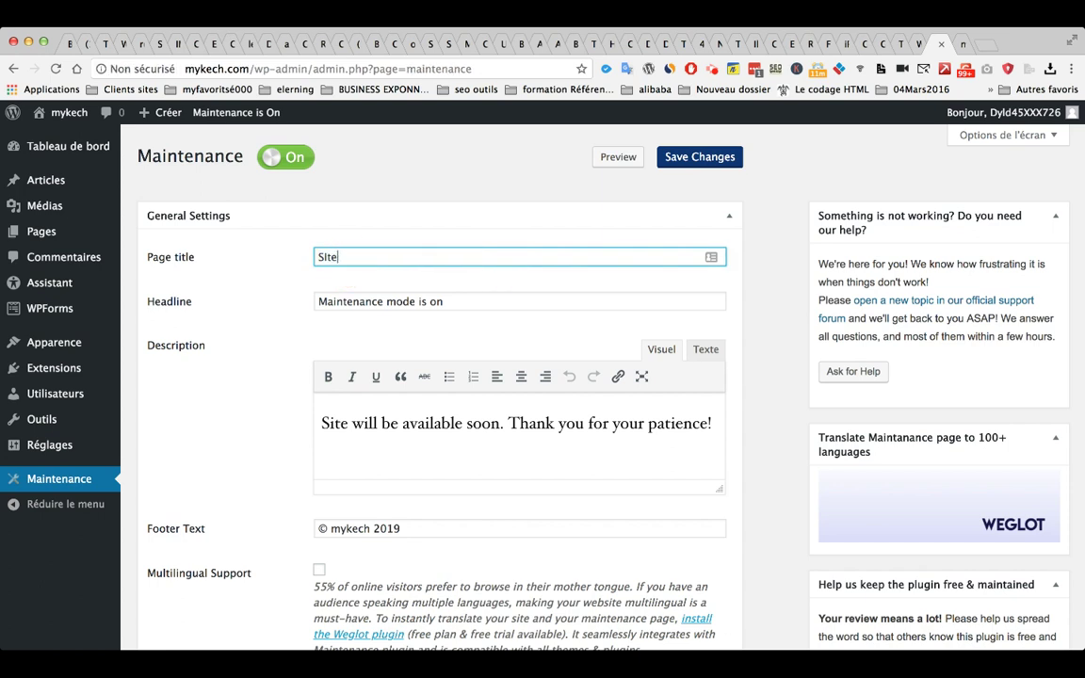
{"action": "type", "text": "te internet en construction"}
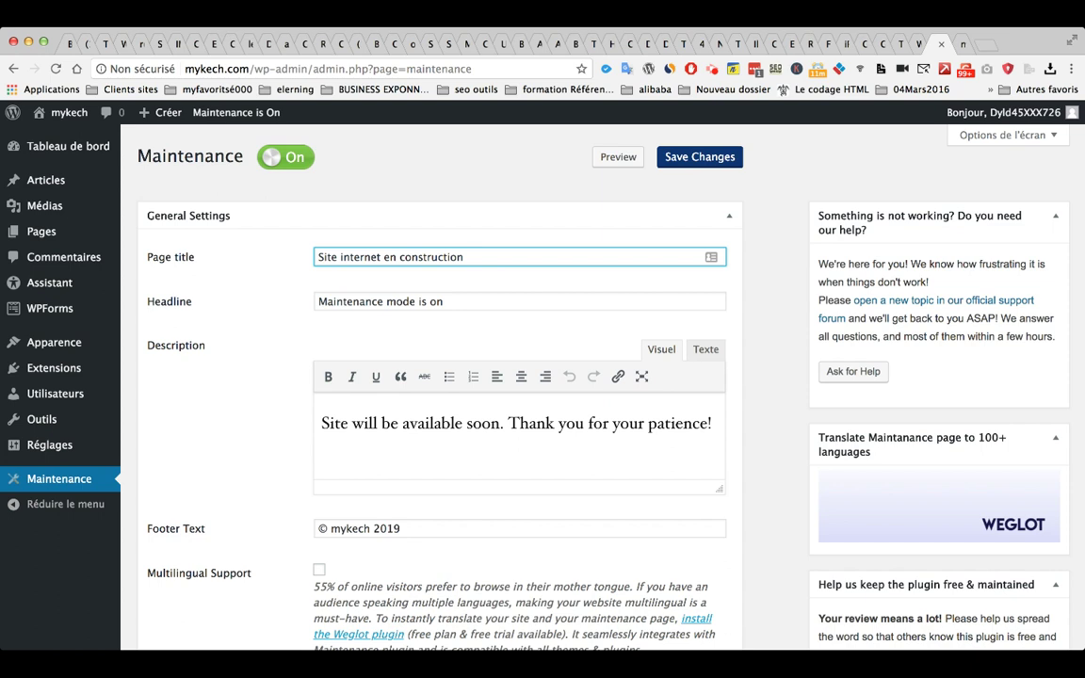
Copy the page title "Site internet en construction" into the headline and the description, replacing their default texts.
{"action": "left_click_drag", "start_coordinate": [516, 257], "coordinate": [148, 258]}
{"action": "key", "text": "super+c"}
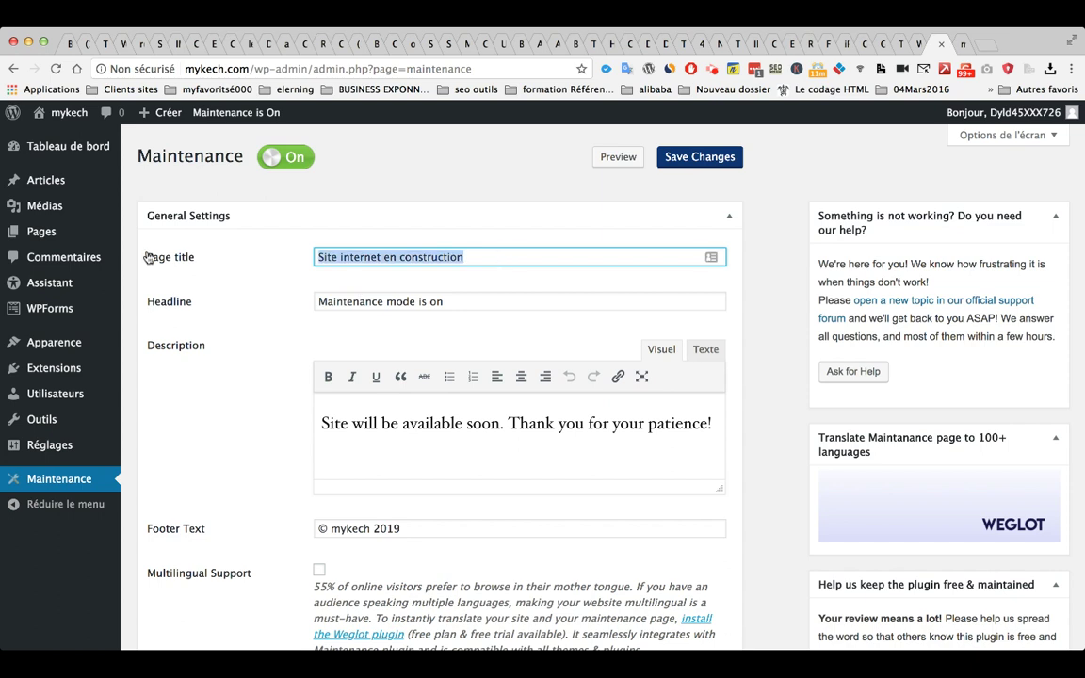
{"action": "left_click_drag", "start_coordinate": [445, 303], "coordinate": [270, 310]}
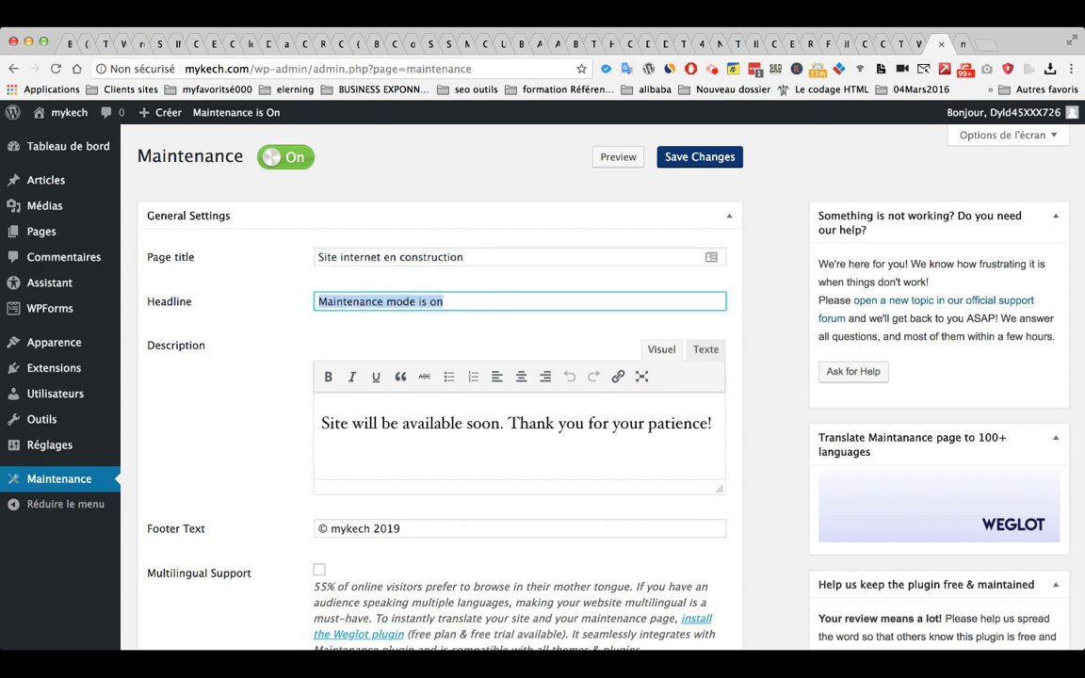
{"action": "key", "text": "super+v"}
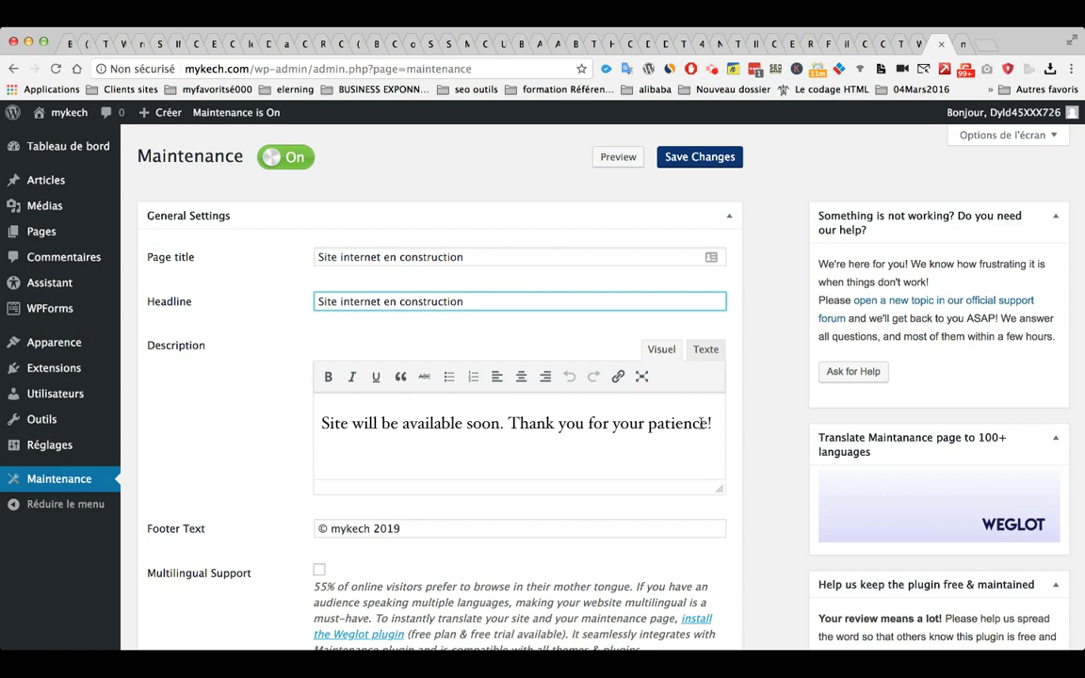
{"action": "left_click", "coordinate": [701, 423]}
{"action": "key", "text": "super+a"}
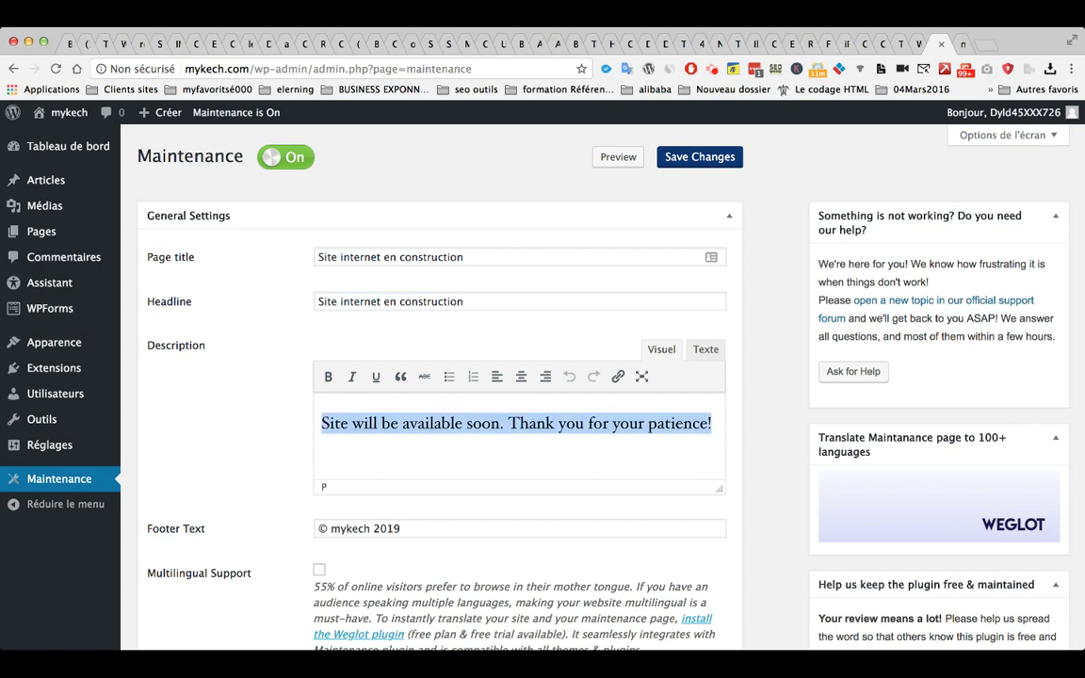
{"action": "key", "text": "super+v"}
Examine the footer, logo, background image and preloader options in the Maintenance general settings.
{"action": "scroll", "coordinate": [743, 456], "scroll_direction": "down", "scroll_amount": 4}
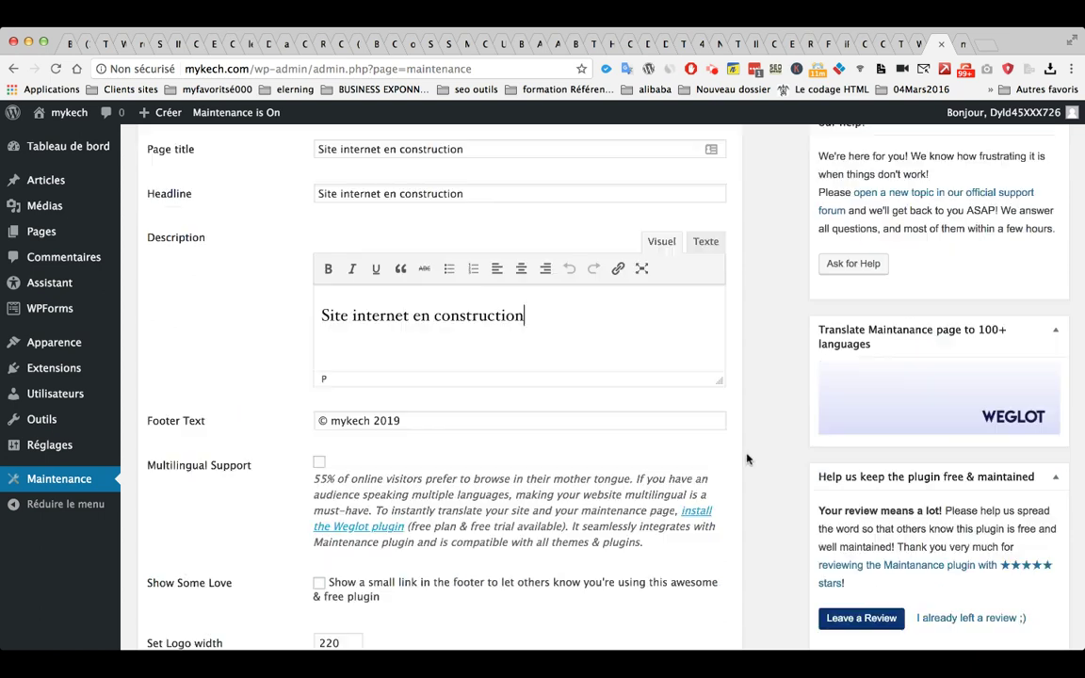
{"action": "scroll", "coordinate": [554, 377], "scroll_direction": "up", "scroll_amount": 2}
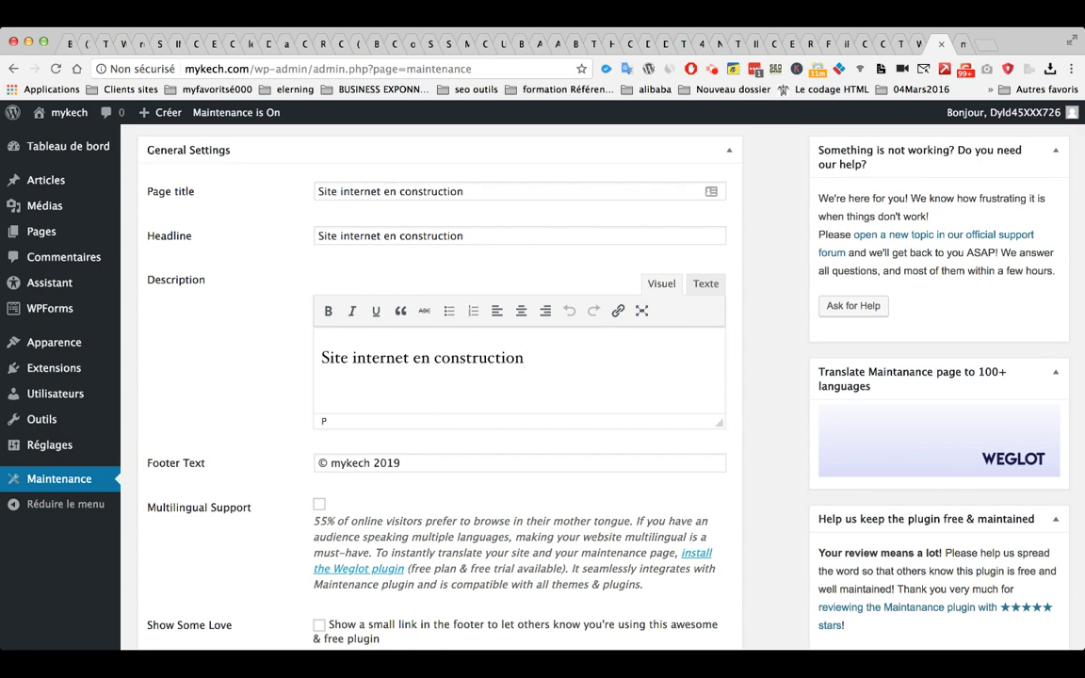
{"action": "scroll", "coordinate": [544, 377], "scroll_direction": "down", "scroll_amount": 10}
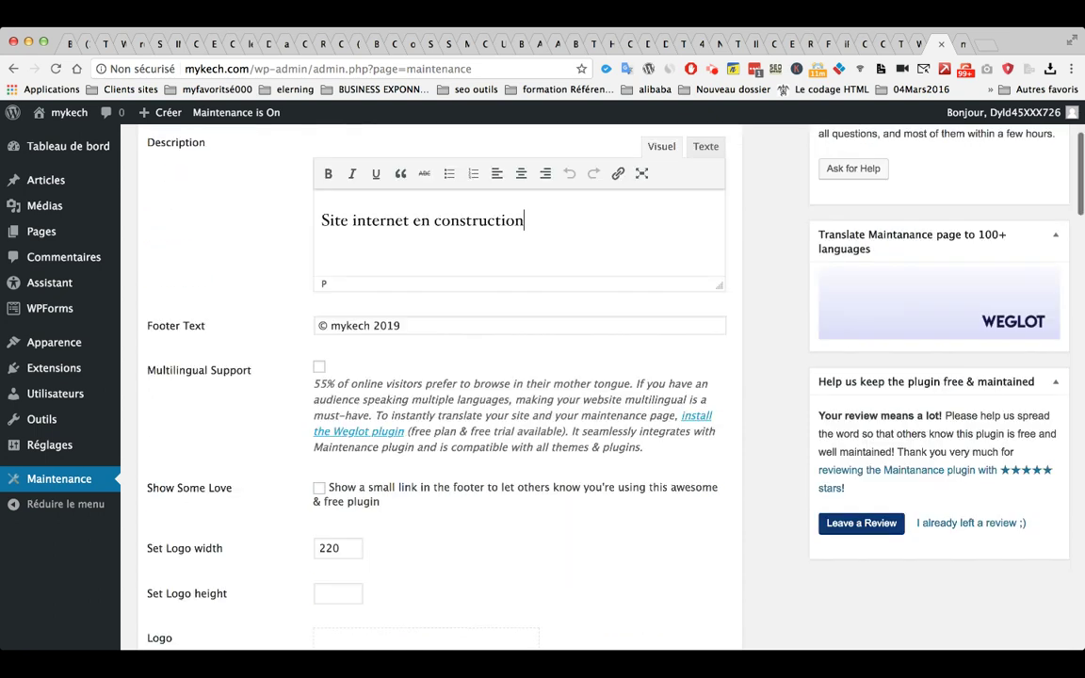
{"action": "scroll", "coordinate": [544, 377], "scroll_direction": "down", "scroll_amount": 6}
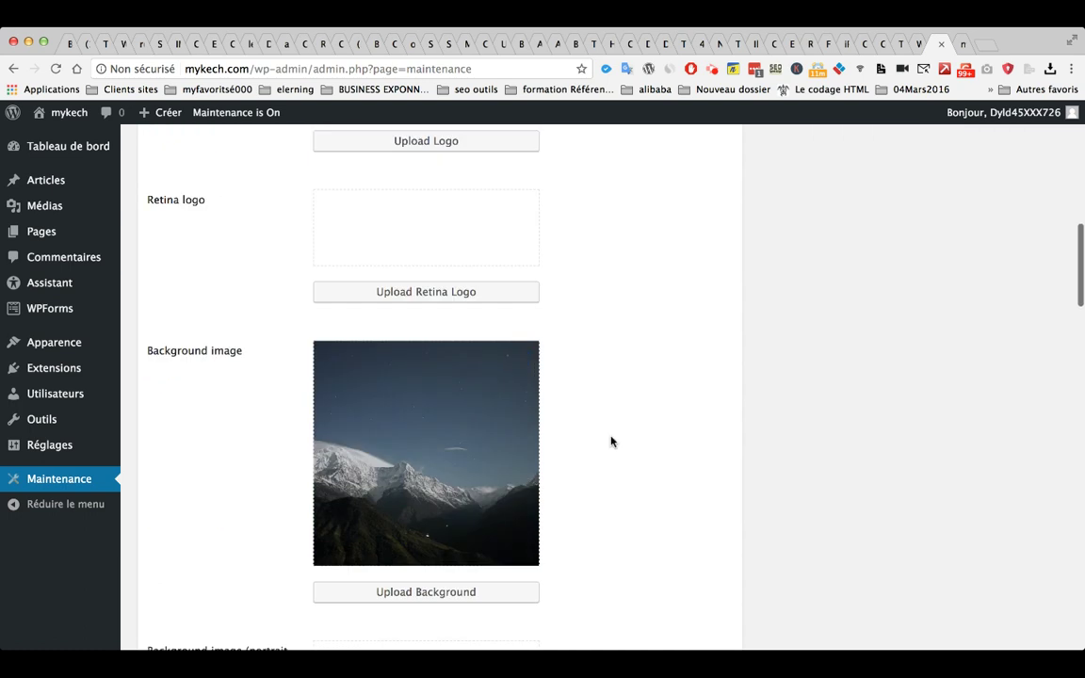
{"action": "scroll", "coordinate": [624, 433], "scroll_direction": "up", "scroll_amount": 3}
{"action": "scroll", "coordinate": [274, 308], "scroll_direction": "up", "scroll_amount": 3}
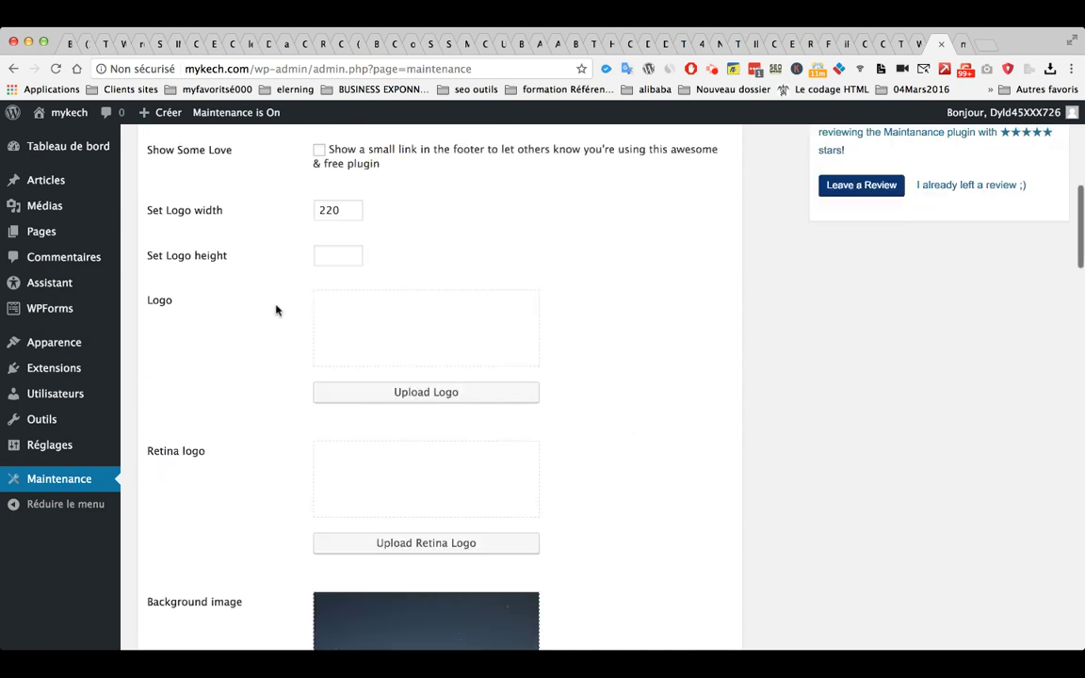
{"action": "left_click", "coordinate": [424, 393]}
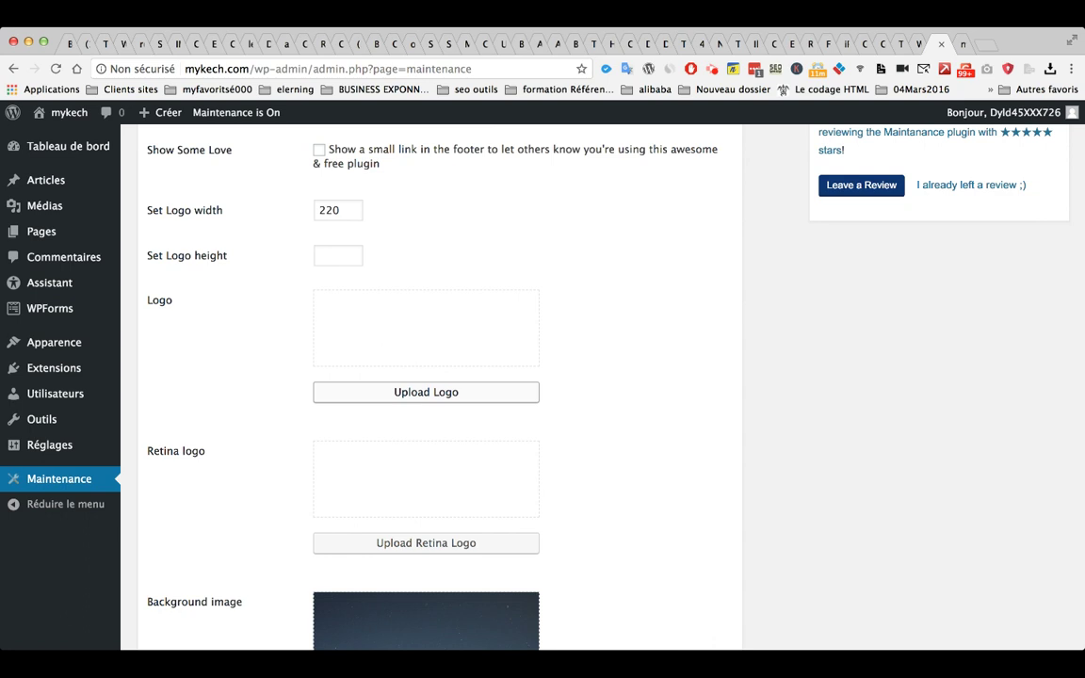
{"action": "scroll", "coordinate": [656, 503], "scroll_direction": "down", "scroll_amount": 4}
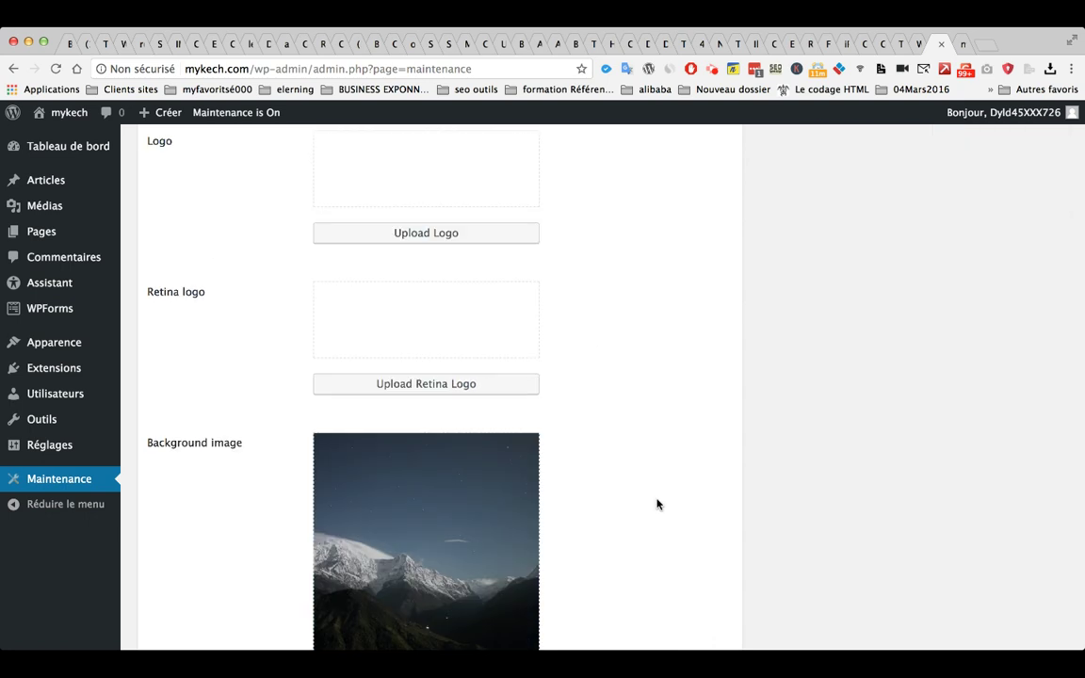
{"action": "scroll", "coordinate": [573, 576], "scroll_direction": "down", "scroll_amount": 4}
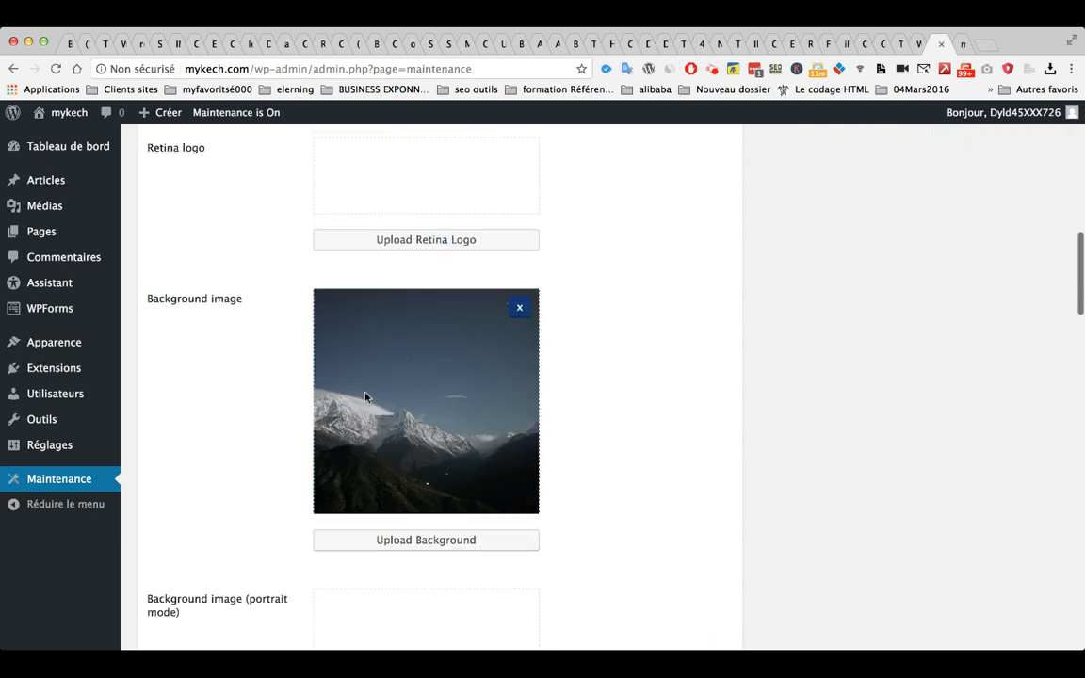
{"action": "left_click", "coordinate": [435, 541]}
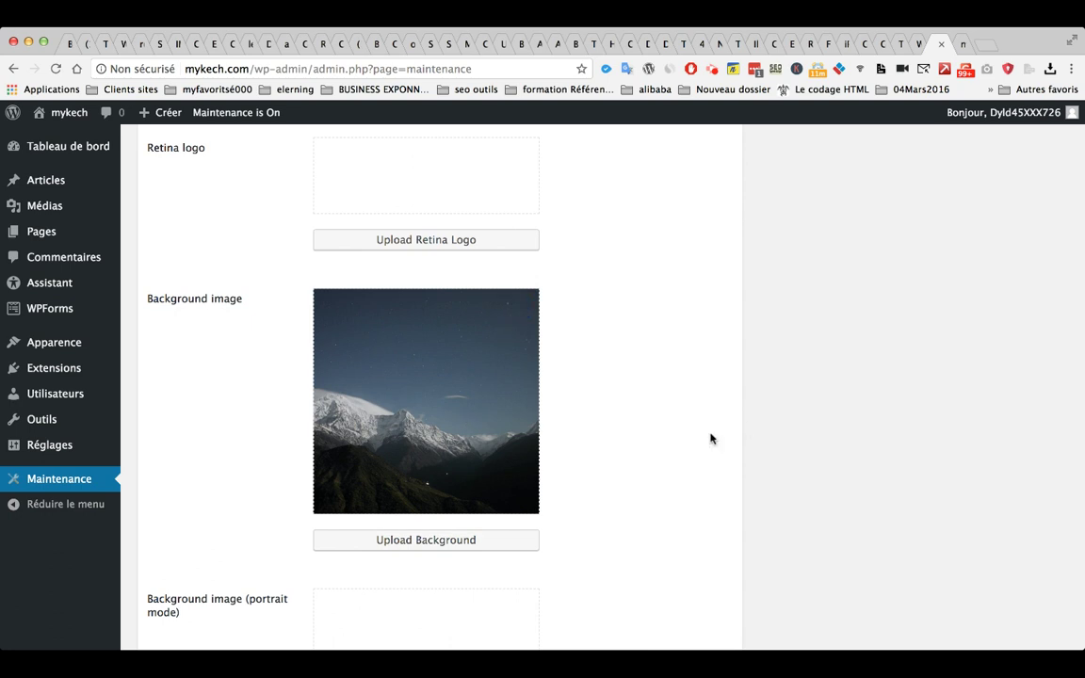
{"action": "scroll", "coordinate": [710, 439], "scroll_direction": "down", "scroll_amount": 10}
{"action": "scroll", "coordinate": [710, 439], "scroll_direction": "up", "scroll_amount": 2}
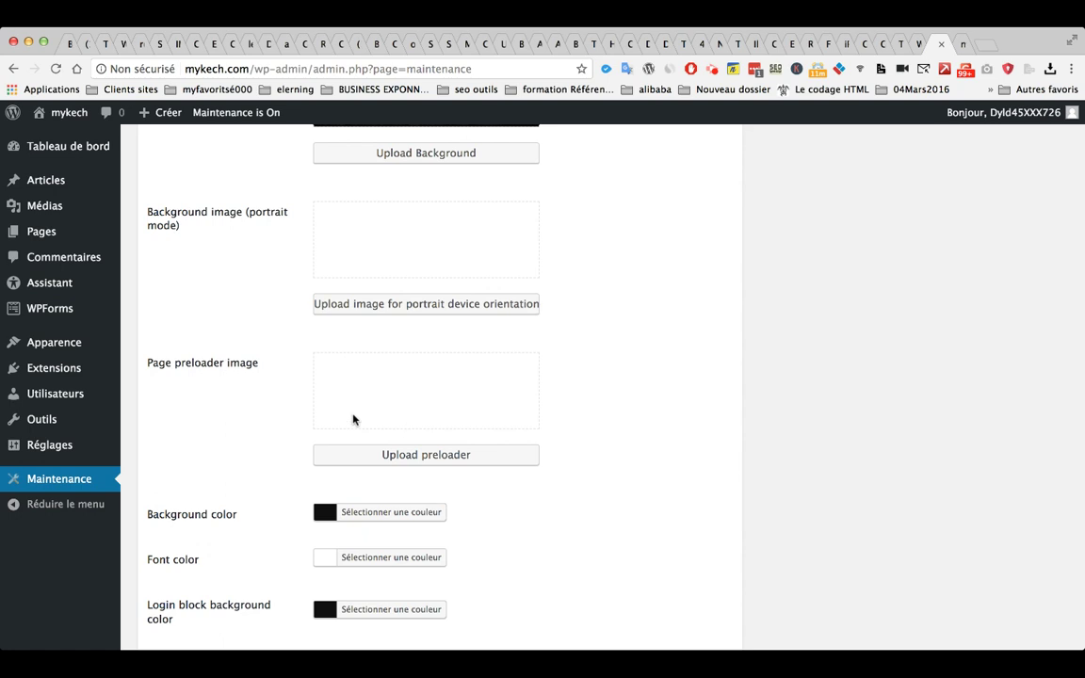
Set the maintenance page's background color to the orange preset.
{"action": "scroll", "coordinate": [603, 444], "scroll_direction": "down", "scroll_amount": 2}
{"action": "scroll", "coordinate": [604, 444], "scroll_direction": "down", "scroll_amount": 5}
{"action": "scroll", "coordinate": [603, 445], "scroll_direction": "up", "scroll_amount": 4}
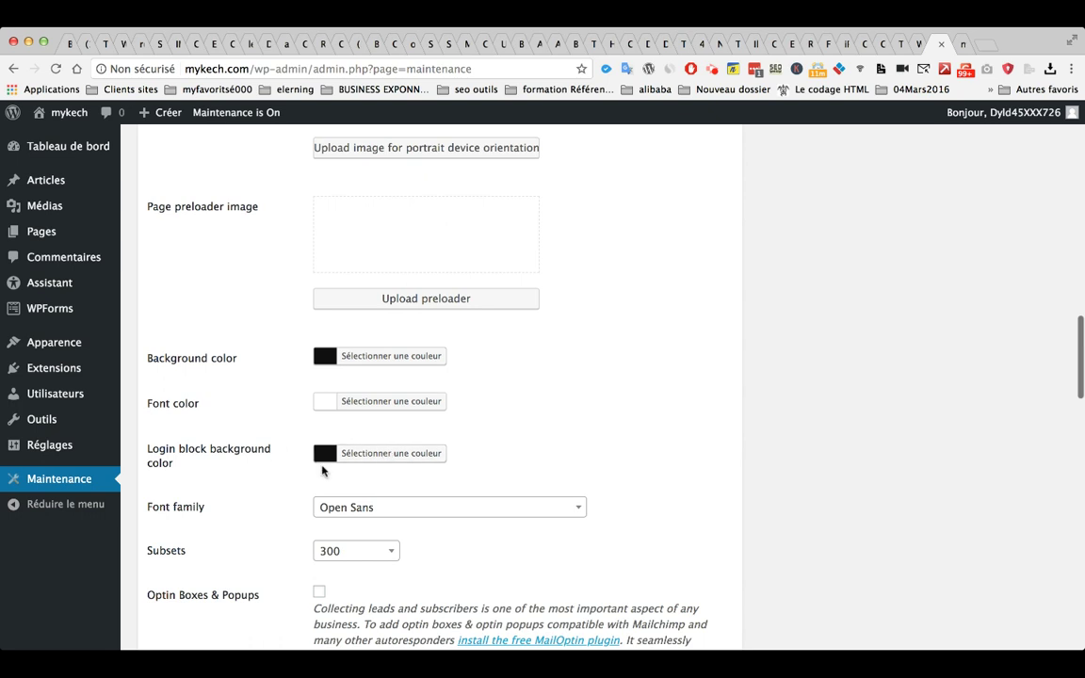
{"action": "left_click", "coordinate": [329, 364]}
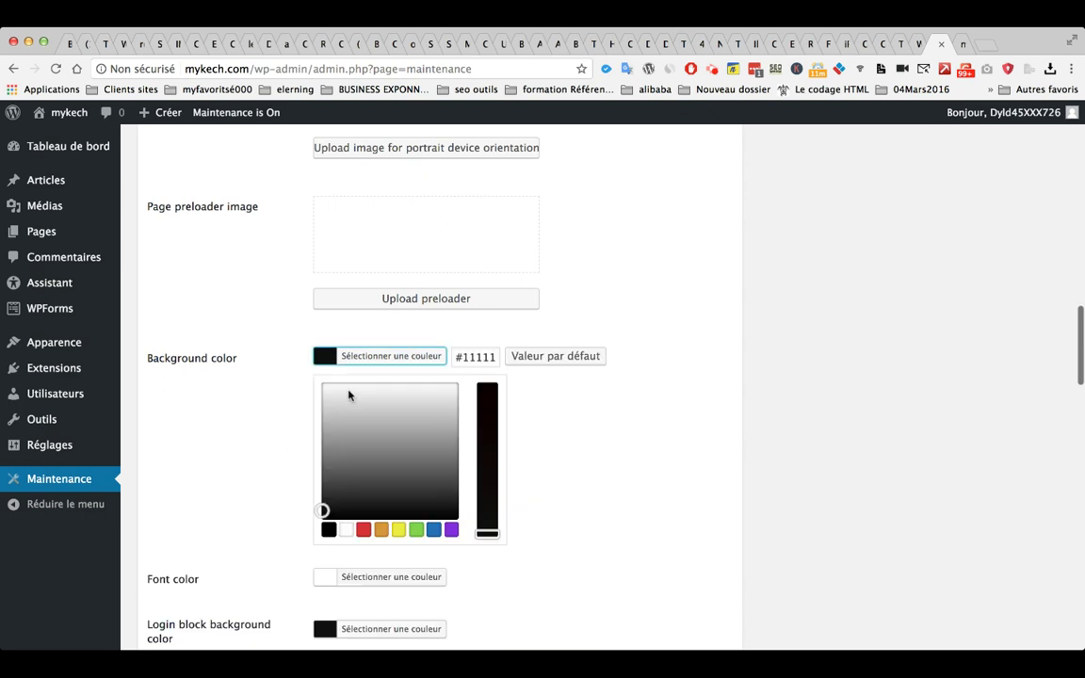
{"action": "left_click", "coordinate": [381, 529]}
{"action": "left_click", "coordinate": [643, 441]}
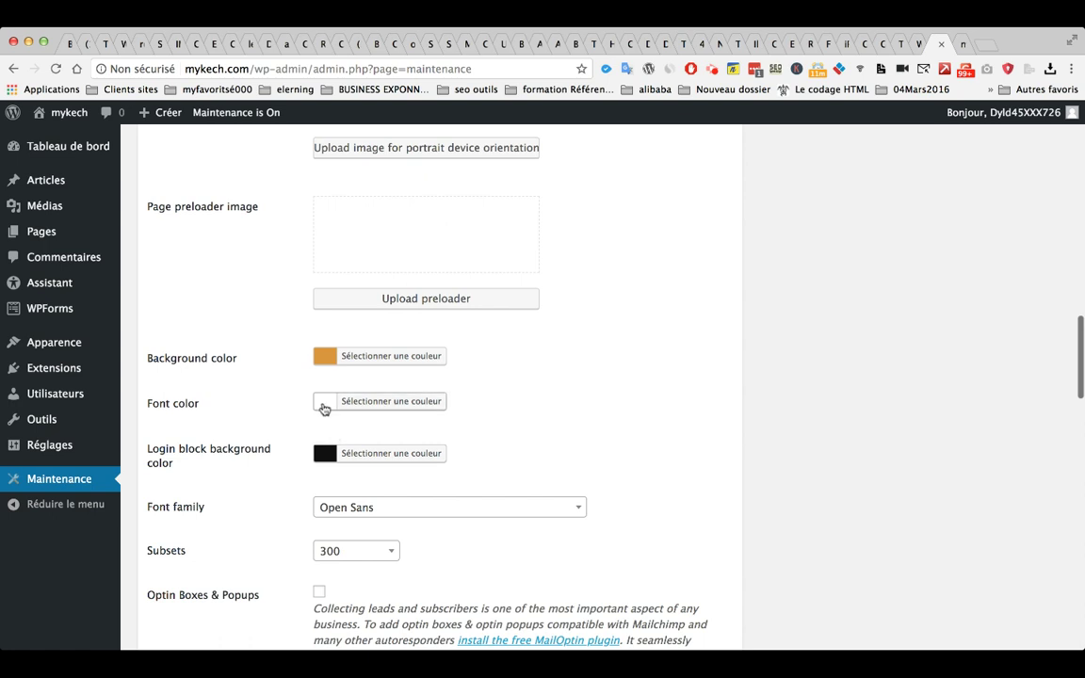
Review the remaining general settings and the ready-to-use themes, and save the maintenance page changes.
{"action": "scroll", "coordinate": [556, 451], "scroll_direction": "down", "scroll_amount": 4}
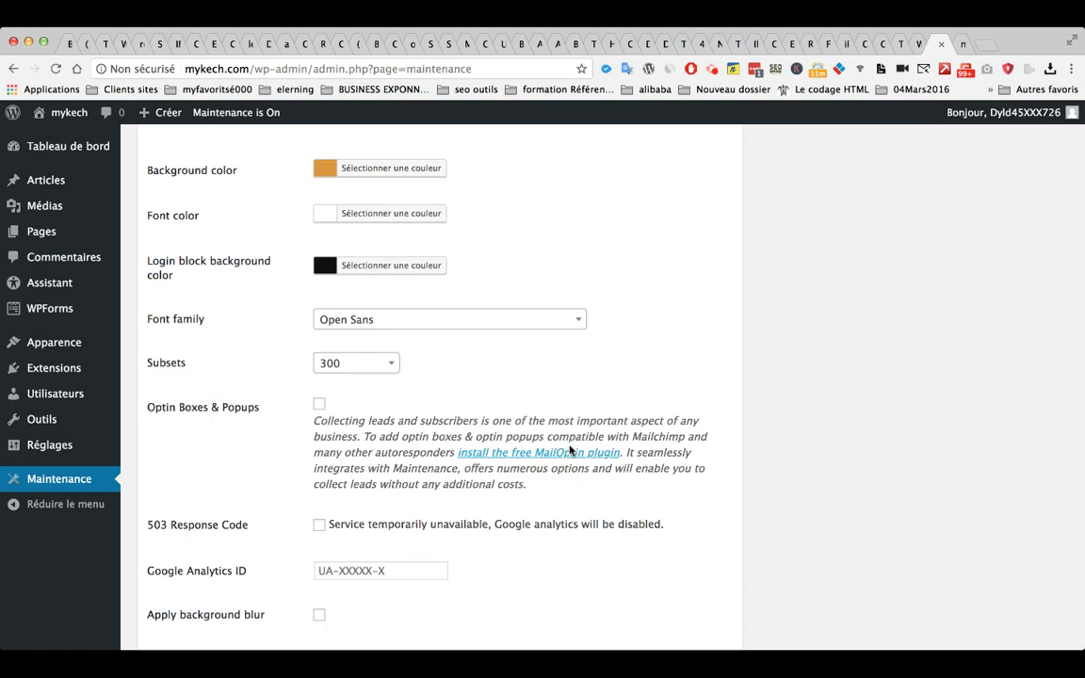
{"action": "scroll", "coordinate": [569, 451], "scroll_direction": "down", "scroll_amount": 7}
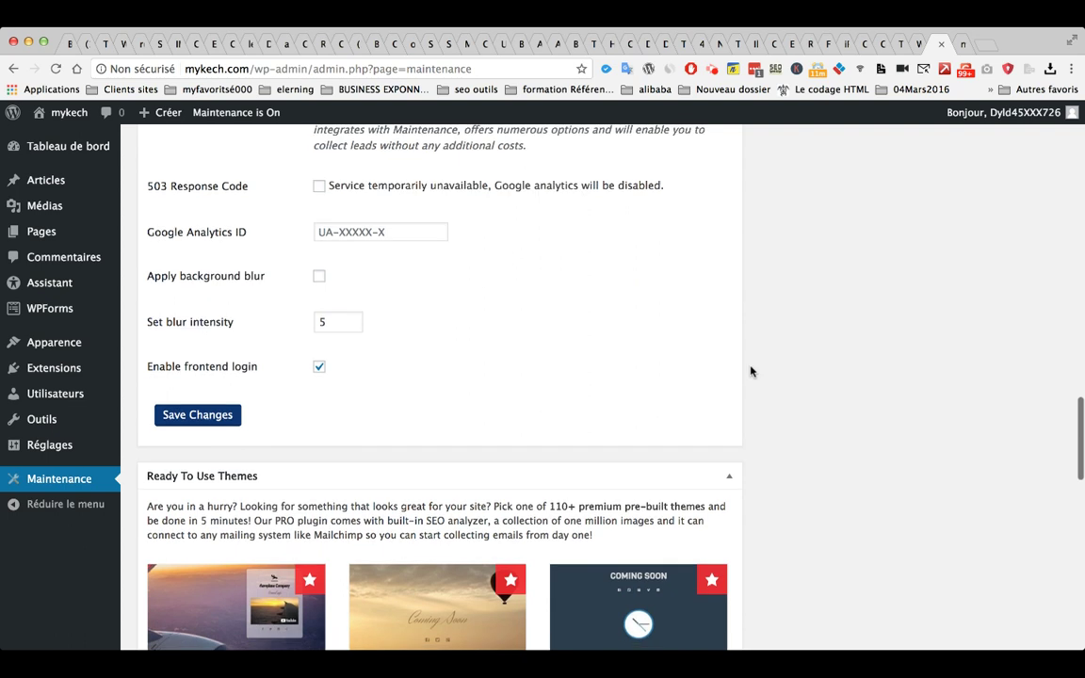
{"action": "scroll", "coordinate": [751, 371], "scroll_direction": "down", "scroll_amount": 6}
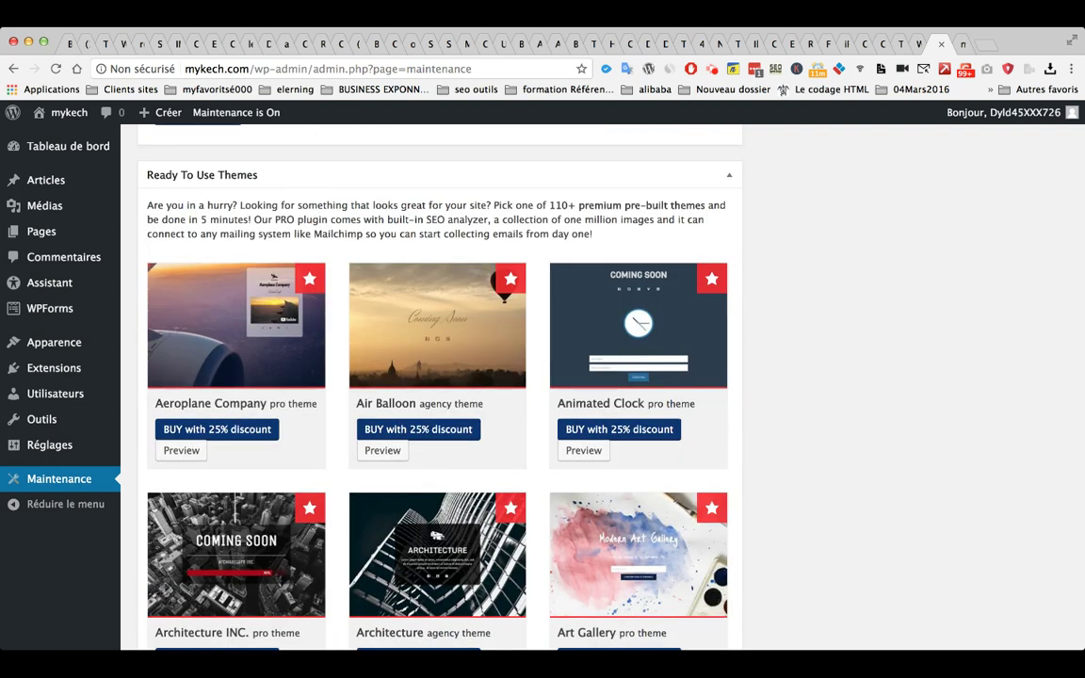
{"action": "scroll", "coordinate": [439, 377], "scroll_direction": "down", "scroll_amount": 3}
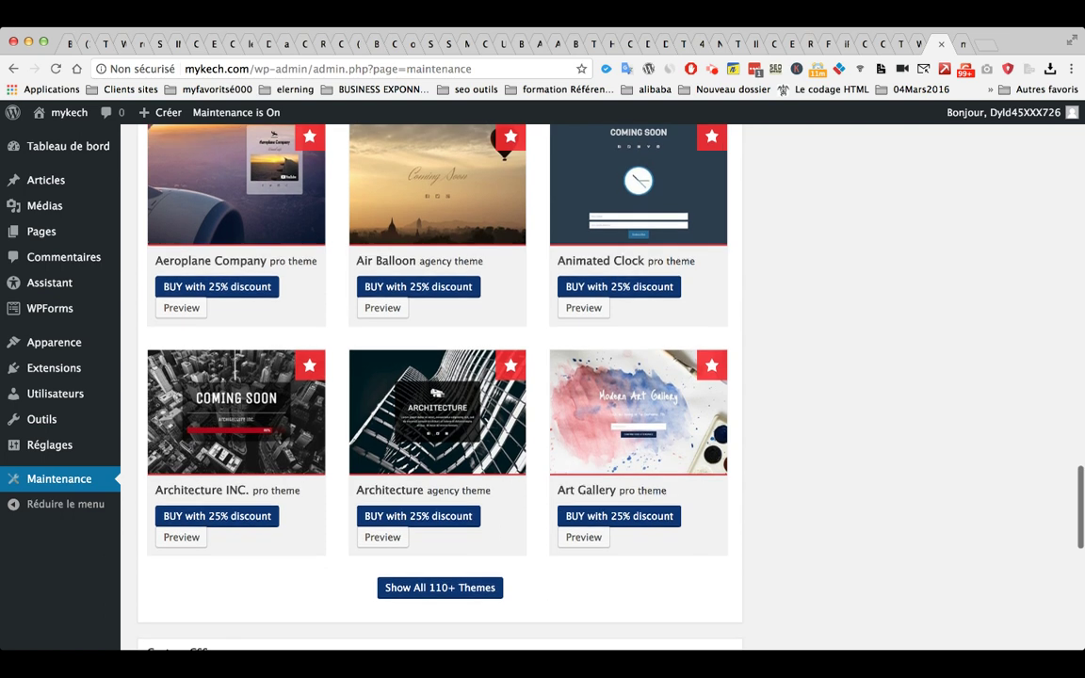
{"action": "scroll", "coordinate": [439, 376], "scroll_direction": "up", "scroll_amount": 5}
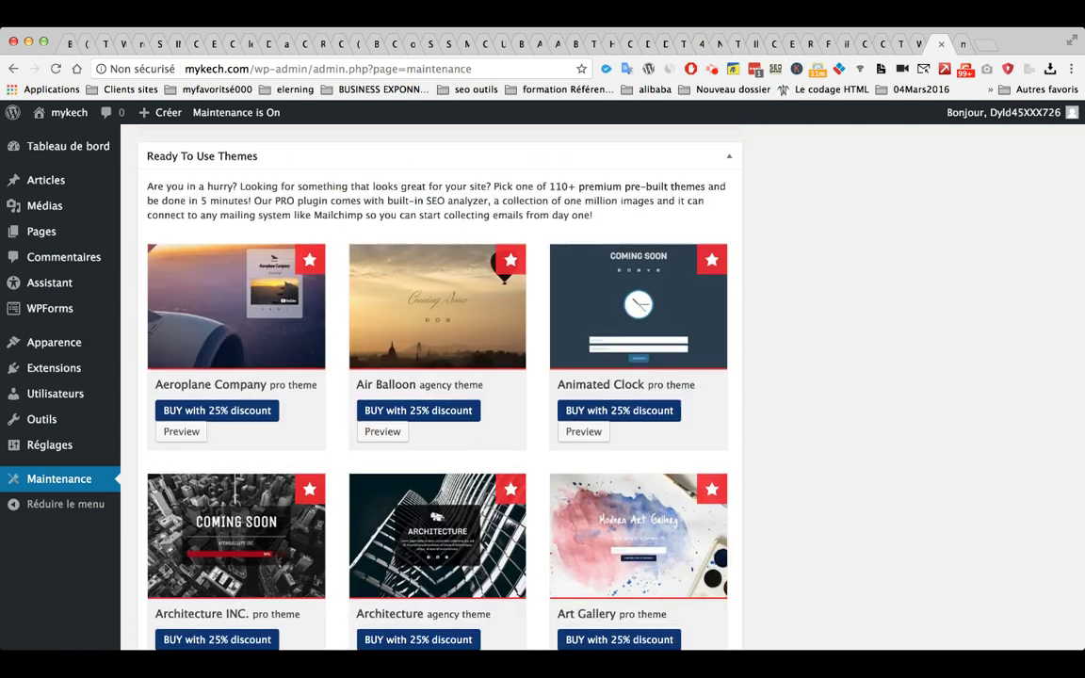
{"action": "scroll", "coordinate": [738, 394], "scroll_direction": "up", "scroll_amount": 4}
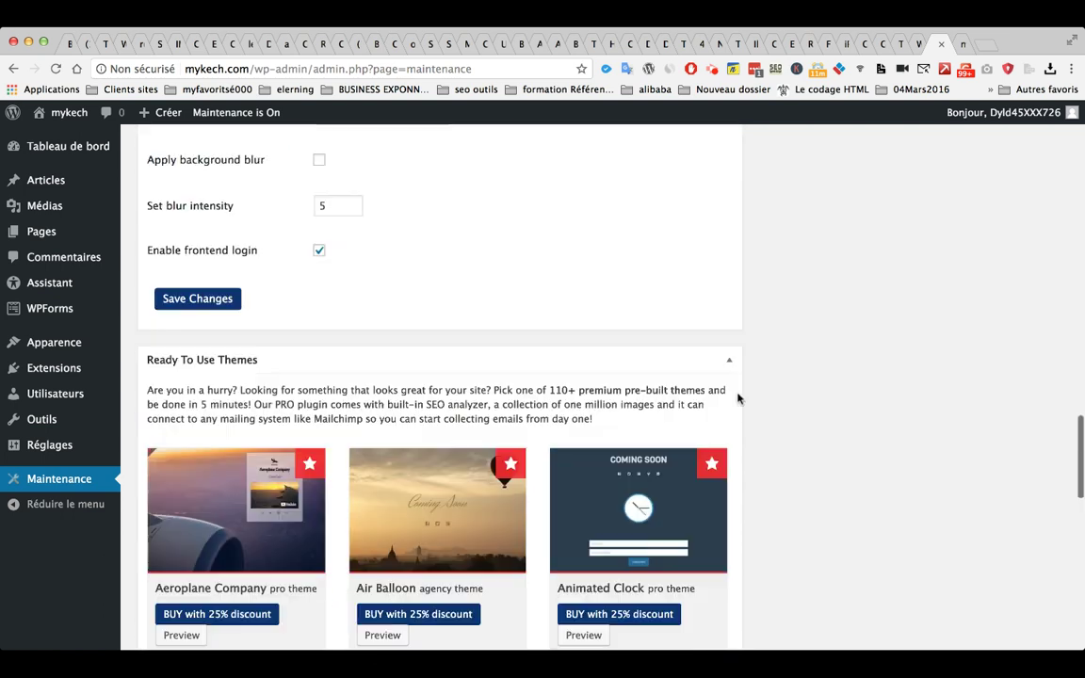
{"action": "scroll", "coordinate": [463, 341], "scroll_direction": "up", "scroll_amount": 3}
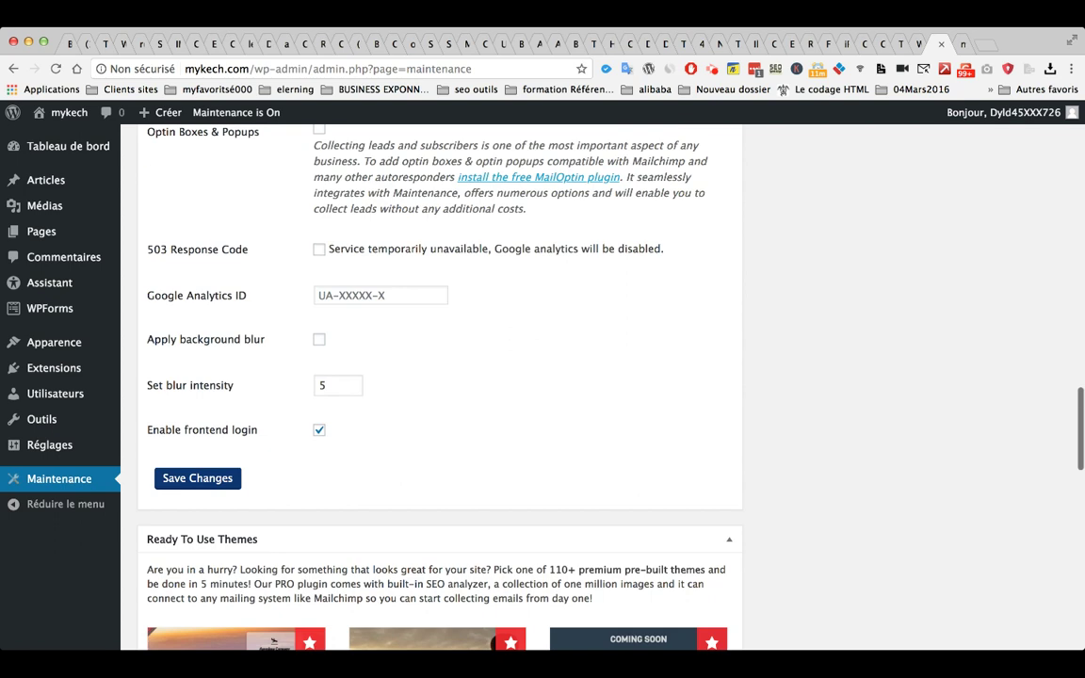
{"action": "left_click", "coordinate": [223, 481]}
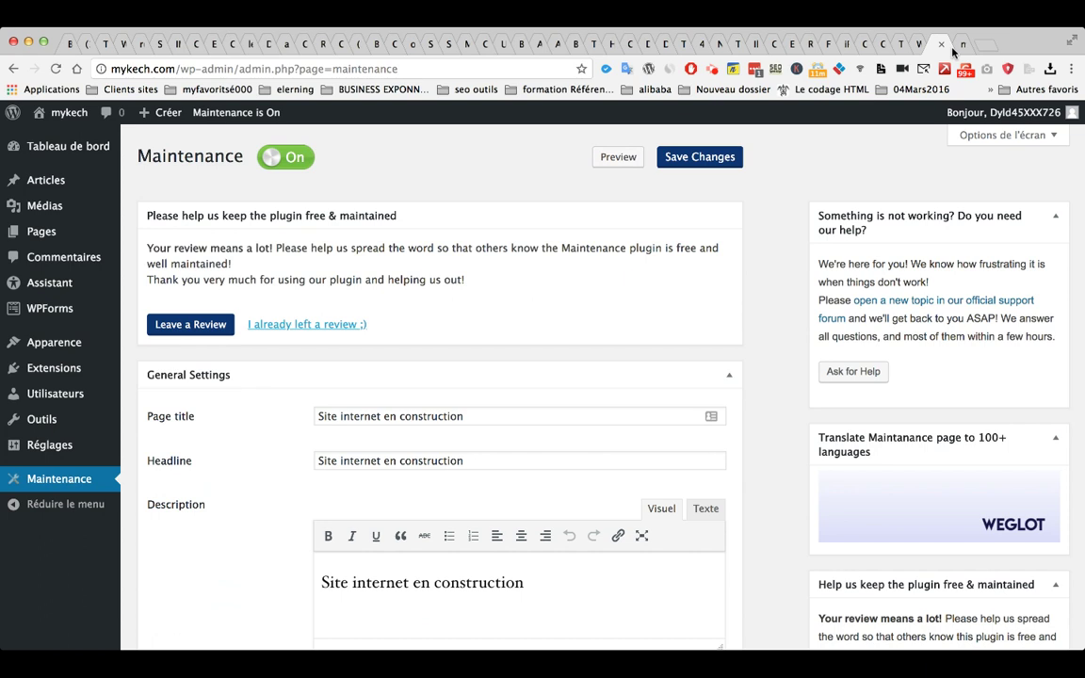
Preview the maintenance page and inspect its user login panel by opening and closing it.
{"action": "left_click", "coordinate": [619, 157]}
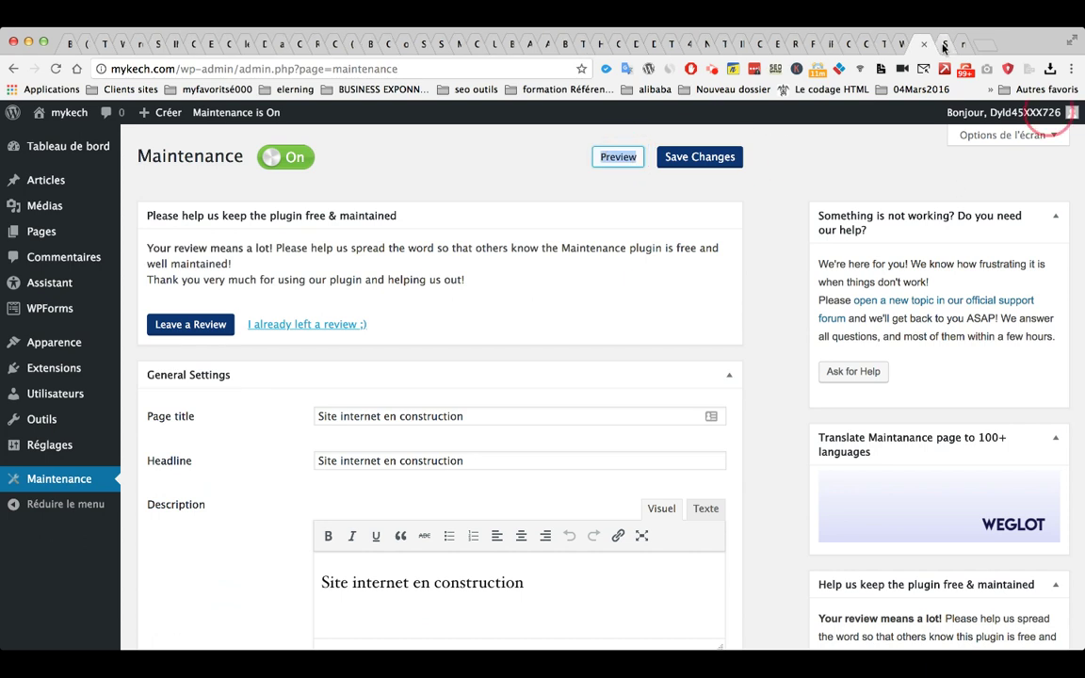
{"action": "left_click", "coordinate": [943, 45]}
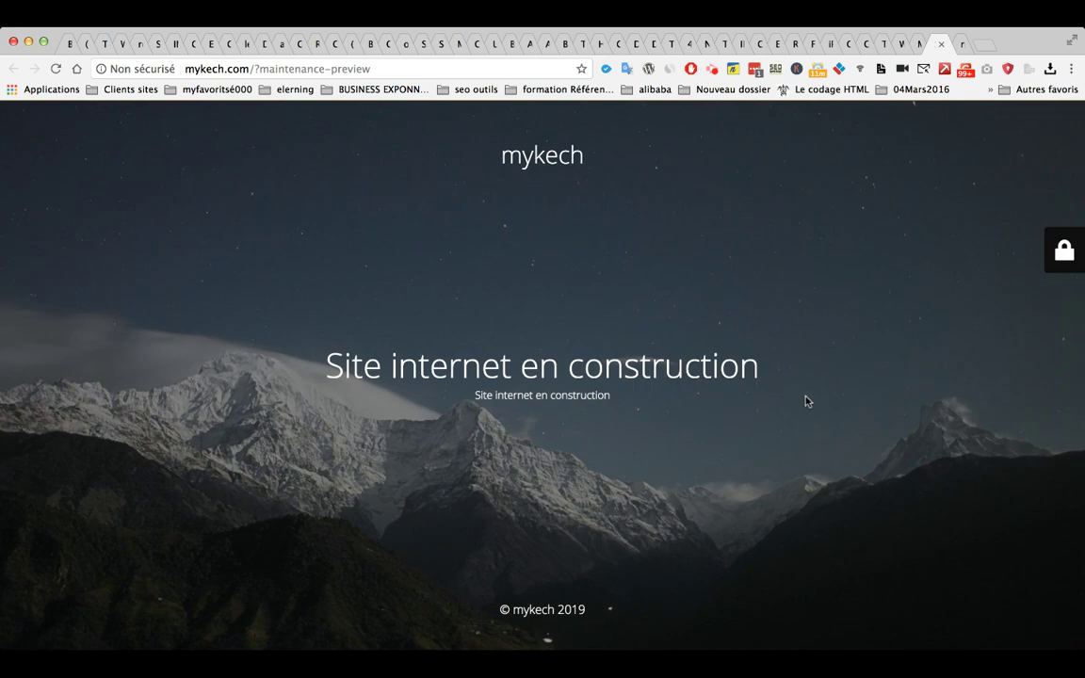
{"action": "left_click", "coordinate": [1063, 249]}
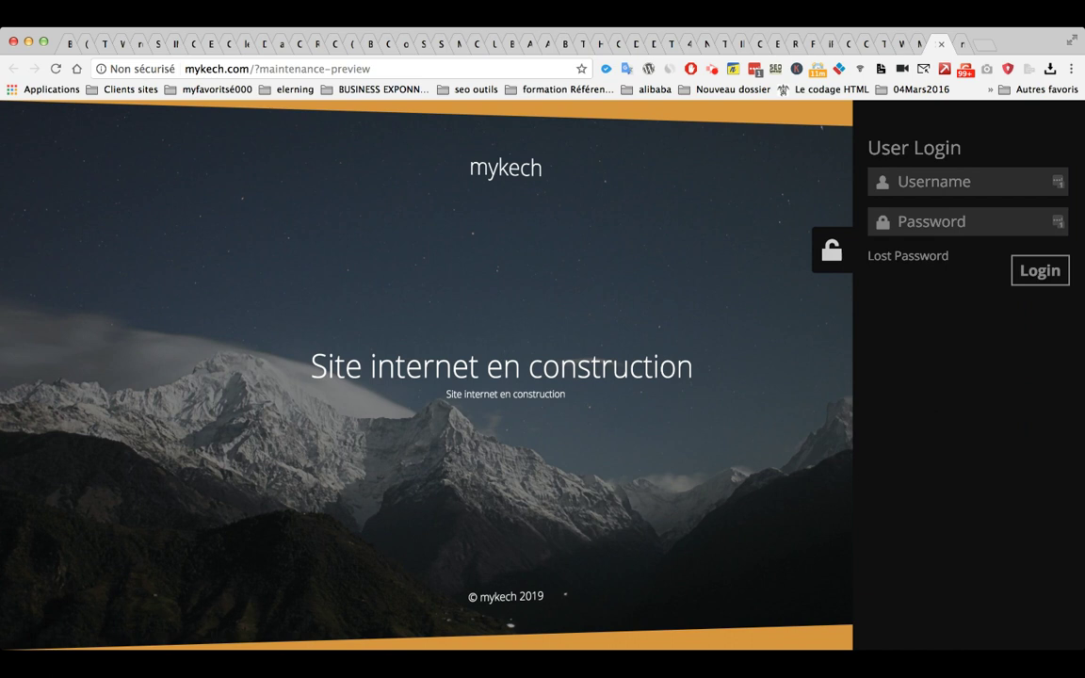
{"action": "left_click", "coordinate": [830, 251]}
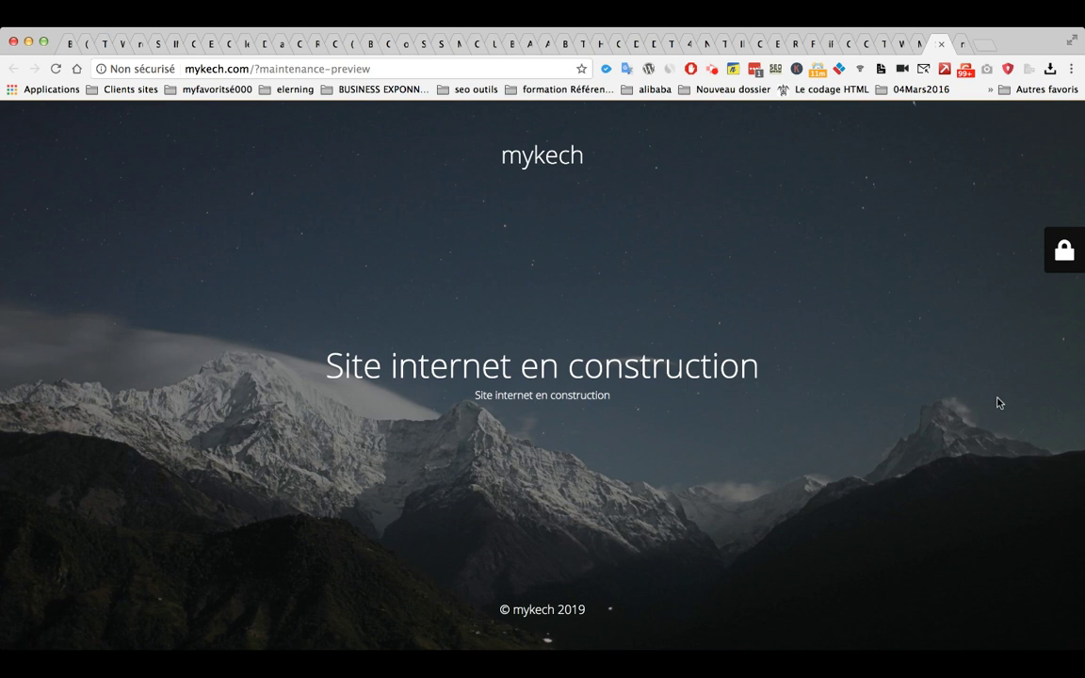
{"action": "left_click", "coordinate": [1064, 250]}
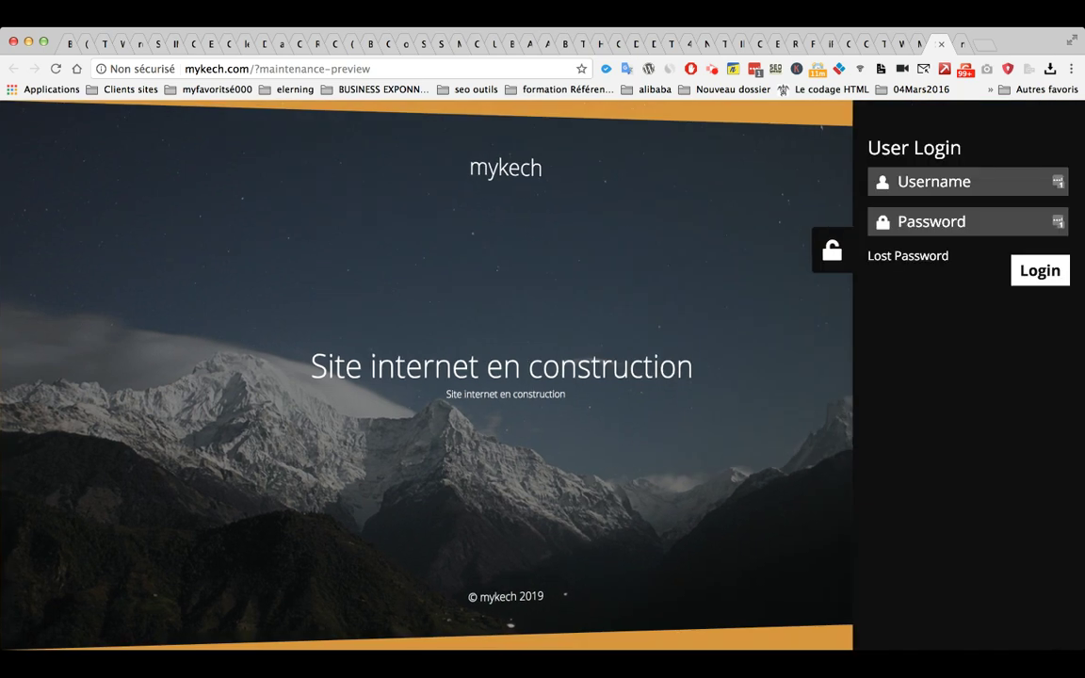
{"action": "left_click", "coordinate": [831, 250]}
{"action": "left_click", "coordinate": [1064, 250]}
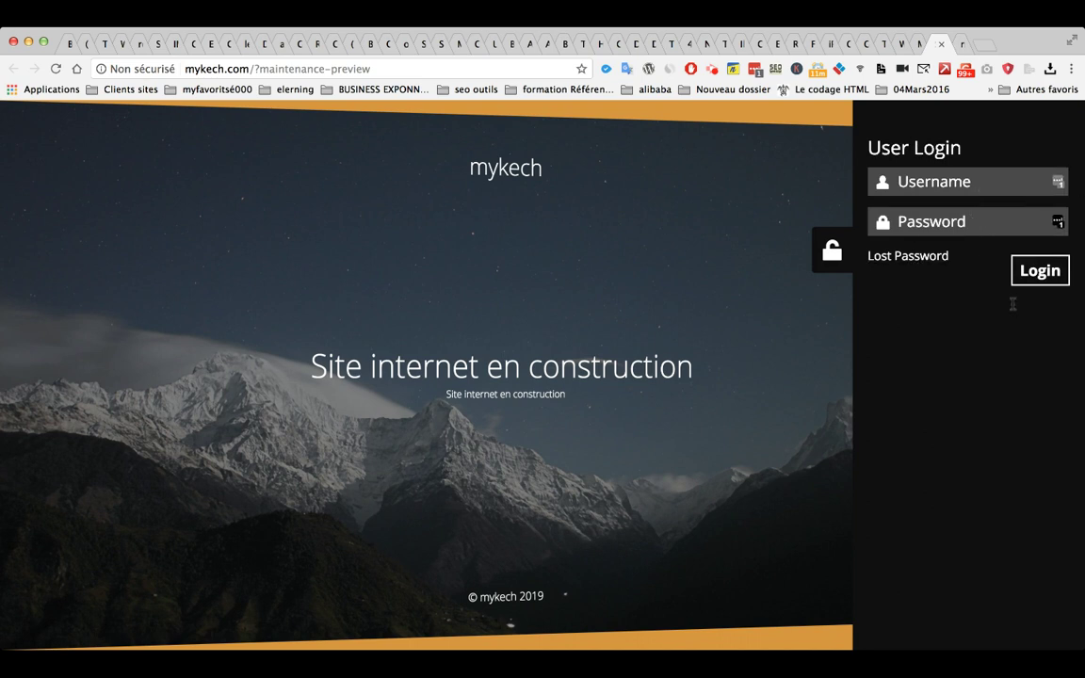
Look through the mykech.com home page as displayed to a logged-in administrator.
{"action": "left_click", "coordinate": [959, 48]}
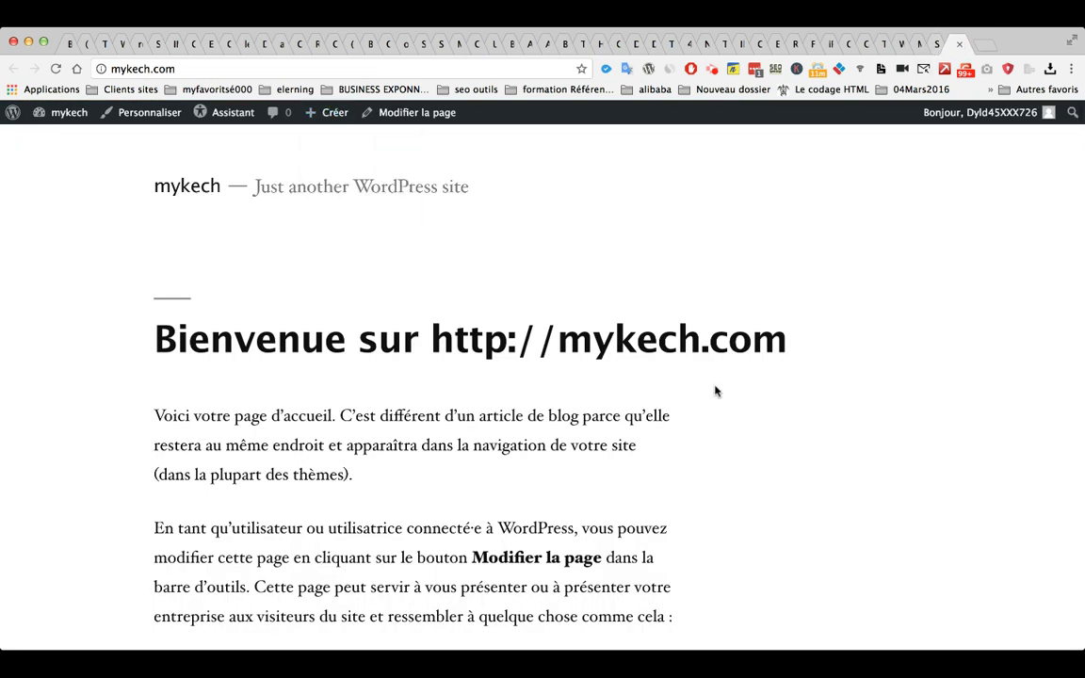
{"action": "scroll", "coordinate": [716, 387], "scroll_direction": "down", "scroll_amount": 10}
{"action": "scroll", "coordinate": [1031, 199], "scroll_direction": "up", "scroll_amount": 10}
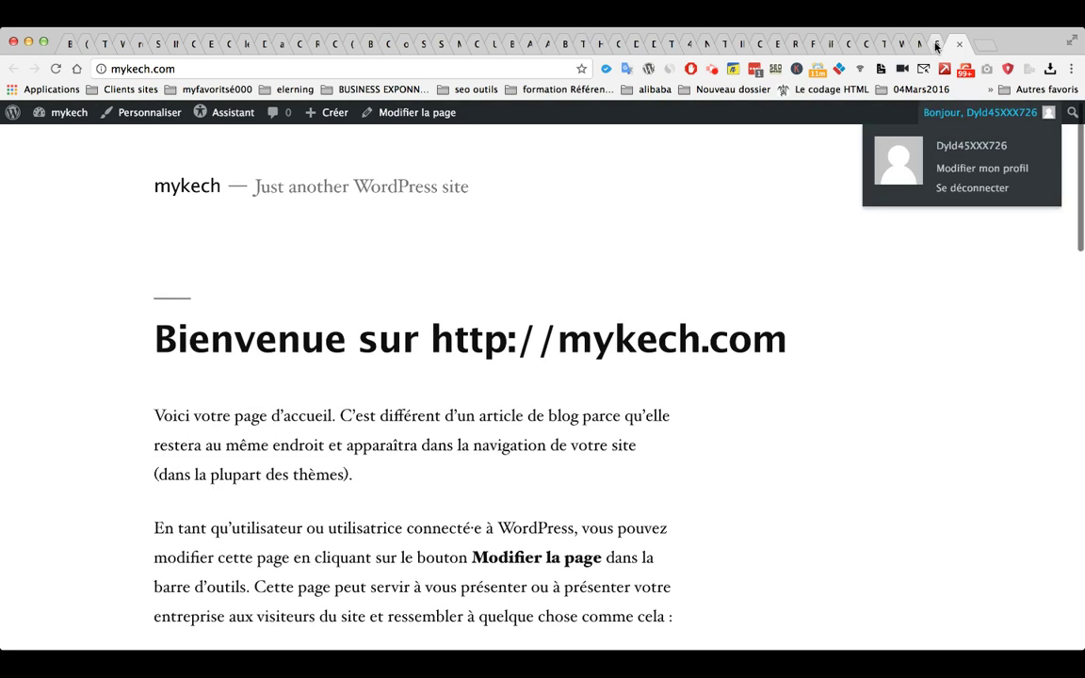
Return to the Maintenance plugin settings, switch maintenance mode off and back on, and save the changes.
{"action": "left_click", "coordinate": [941, 45]}
{"action": "left_click", "coordinate": [919, 44]}
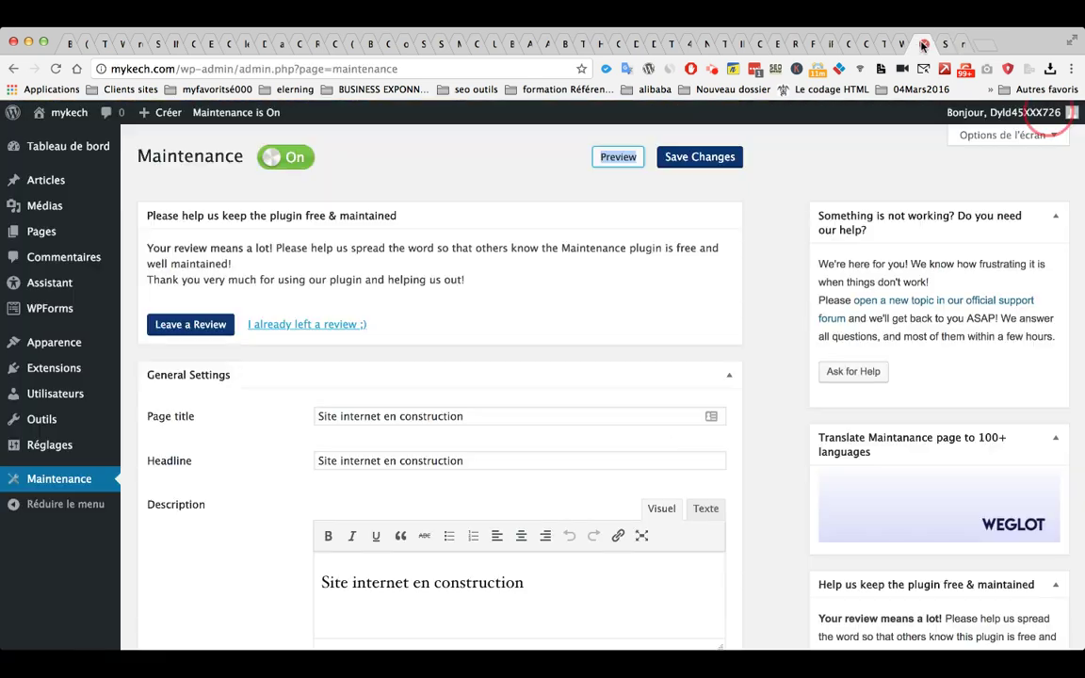
{"action": "left_click", "coordinate": [348, 330]}
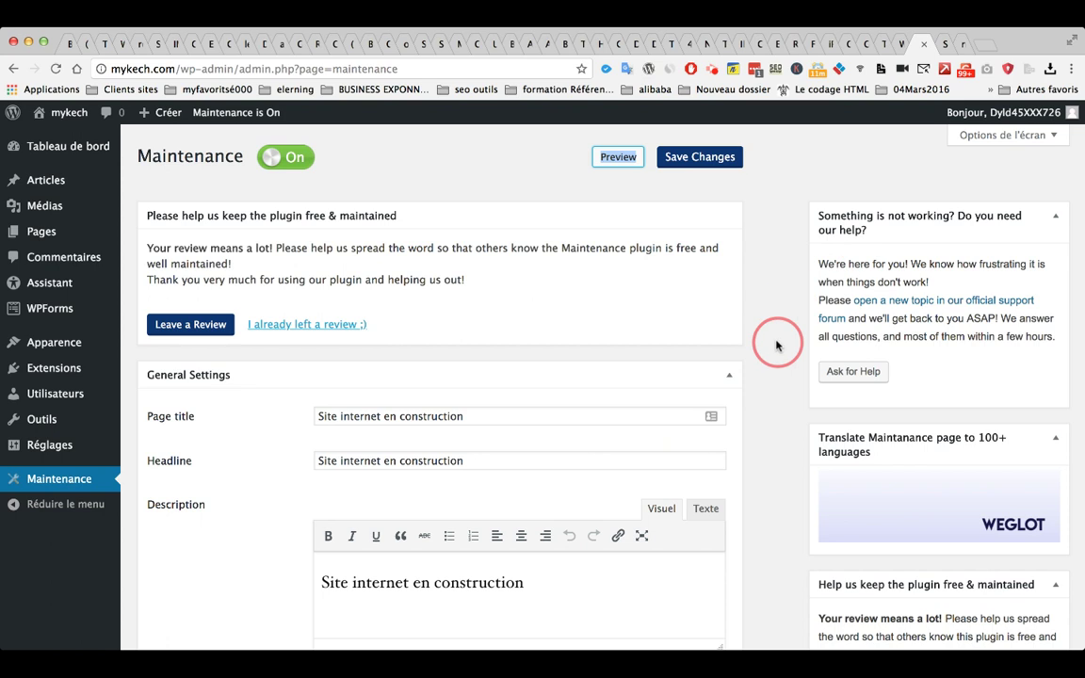
{"action": "left_click", "coordinate": [292, 161]}
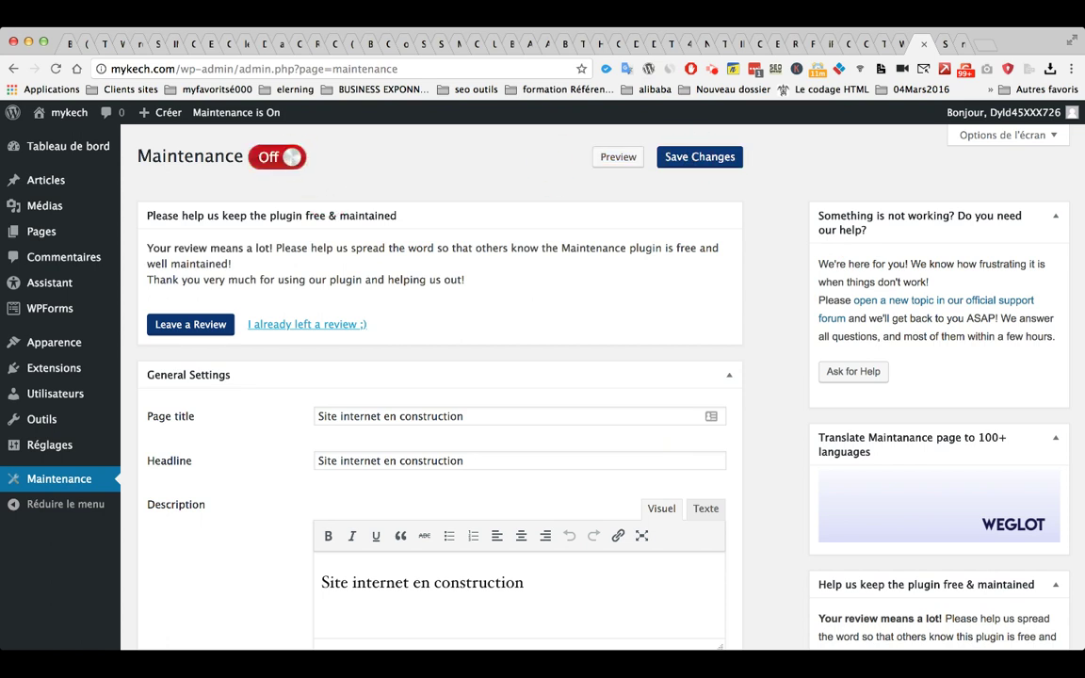
{"action": "left_click", "coordinate": [270, 162]}
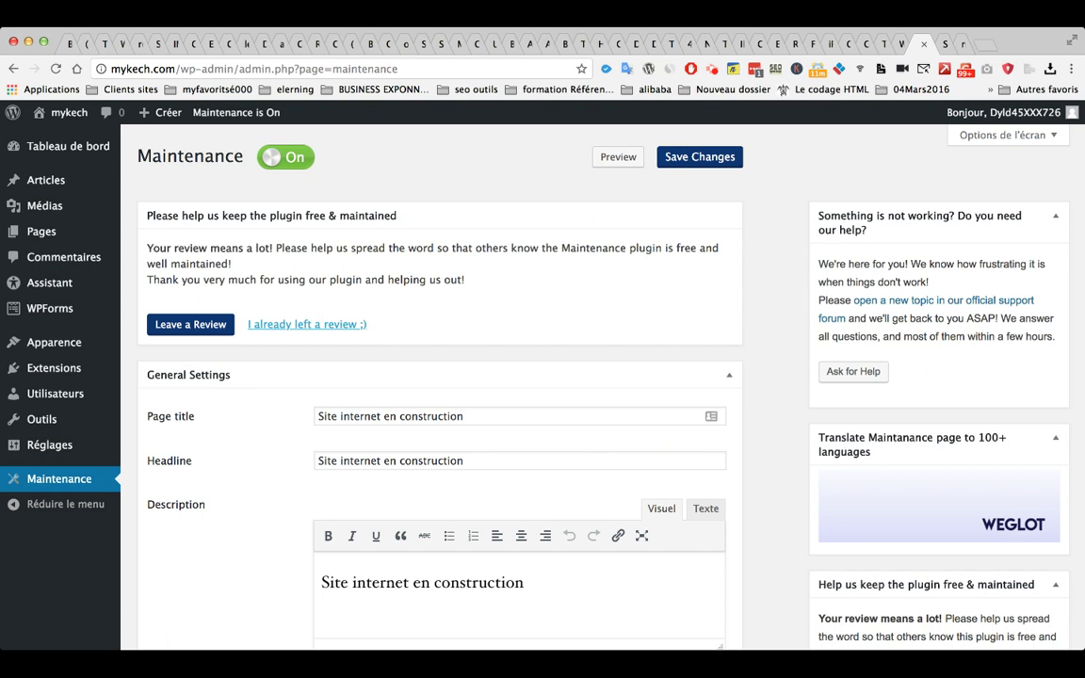
{"action": "left_click", "coordinate": [295, 159]}
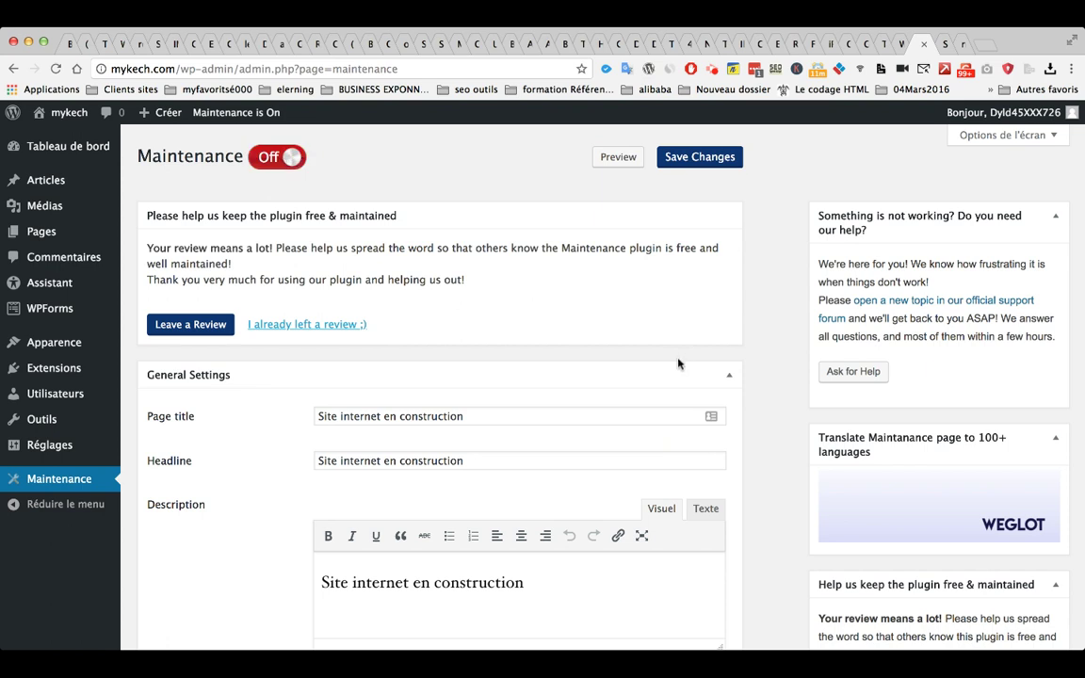
{"action": "left_click", "coordinate": [712, 163]}
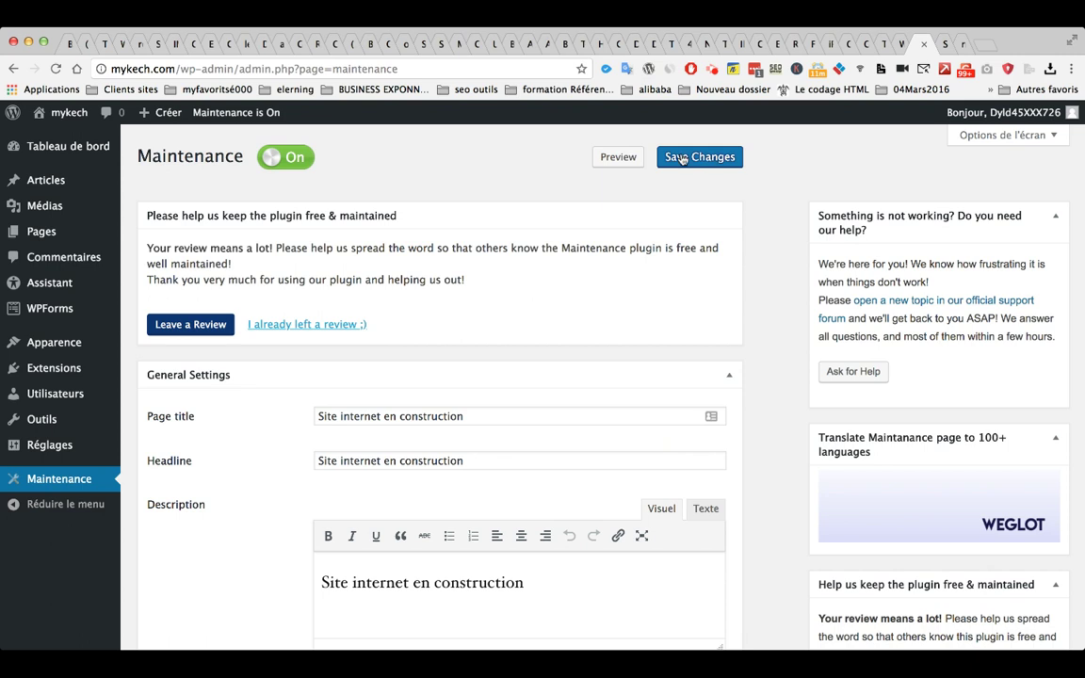
{"action": "left_click", "coordinate": [690, 161]}
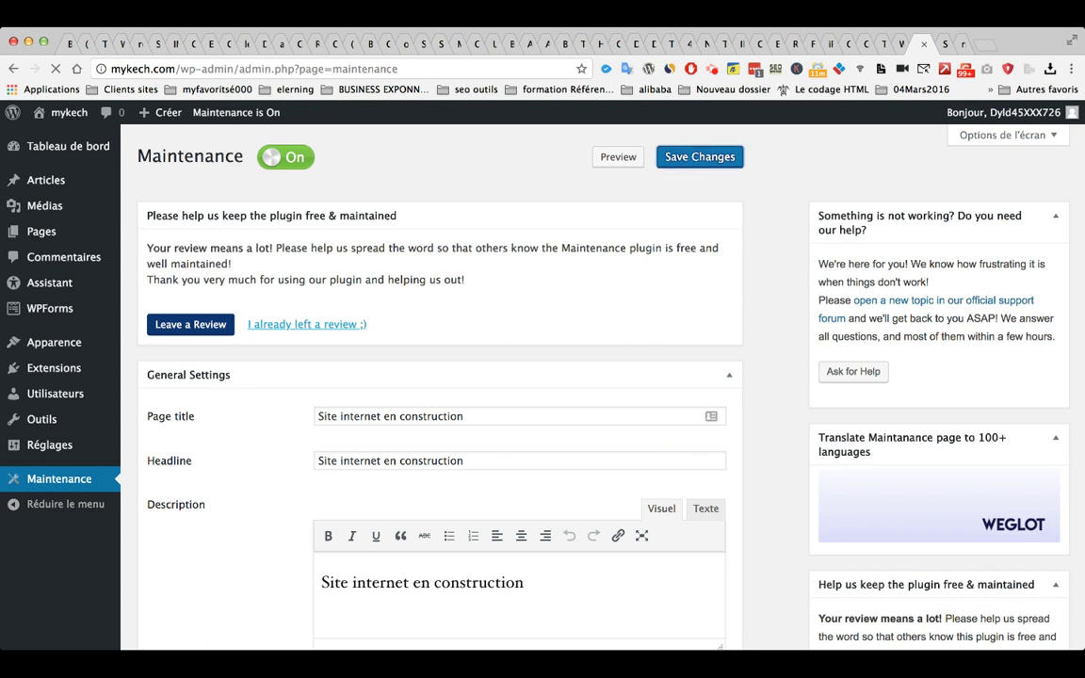
{"action": "scroll", "coordinate": [775, 517], "scroll_direction": "down", "scroll_amount": 10}
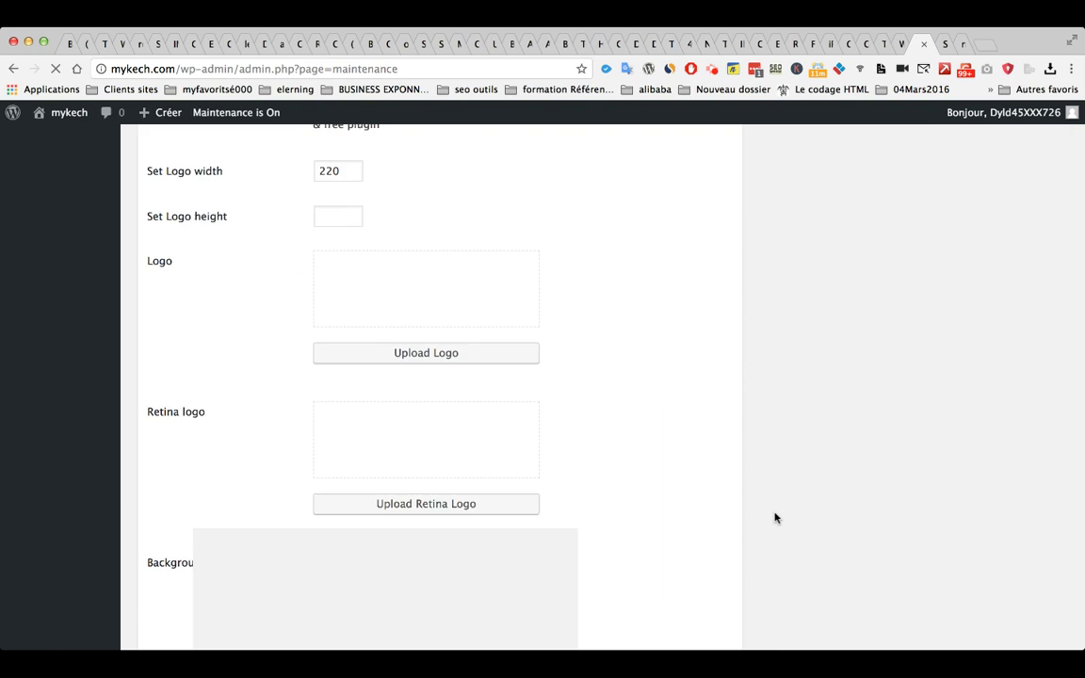
{"action": "scroll", "coordinate": [775, 517], "scroll_direction": "down", "scroll_amount": 10}
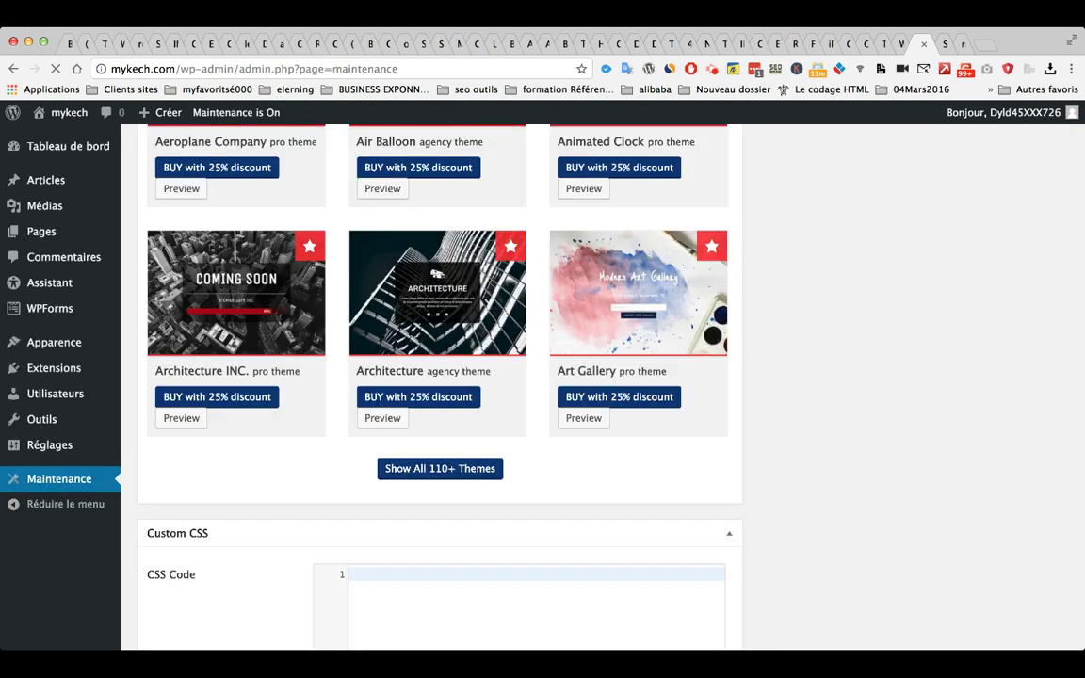